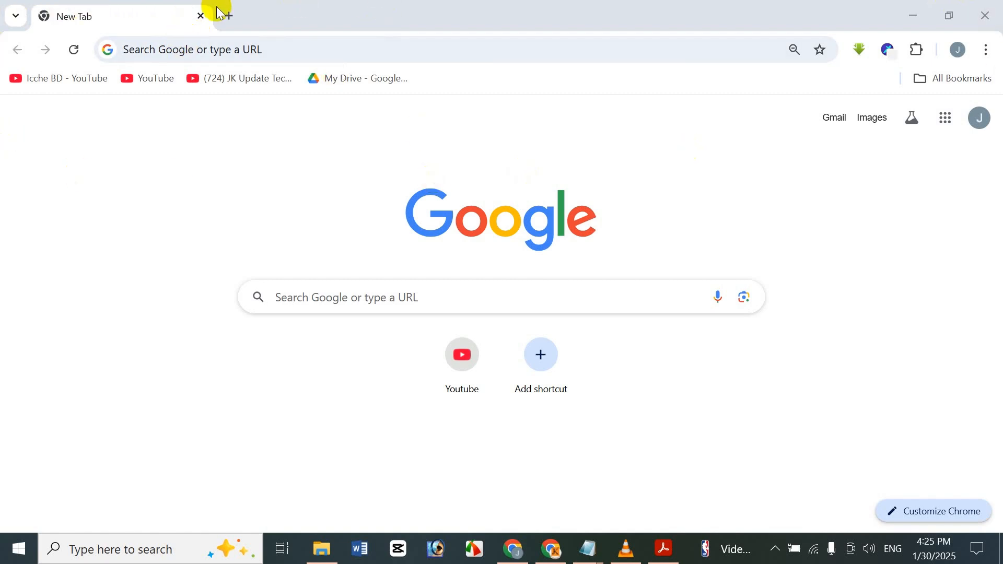
Open the hosted site's WordPress login page at hbonline.xyz/admin.
click(233, 53)
text(hbonline.xyz/admin)
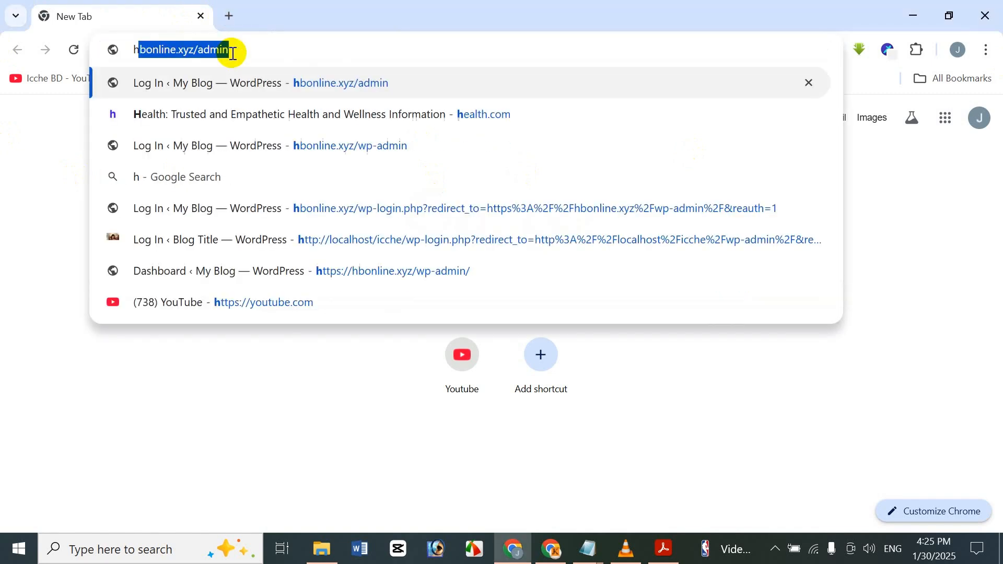
click(233, 53)
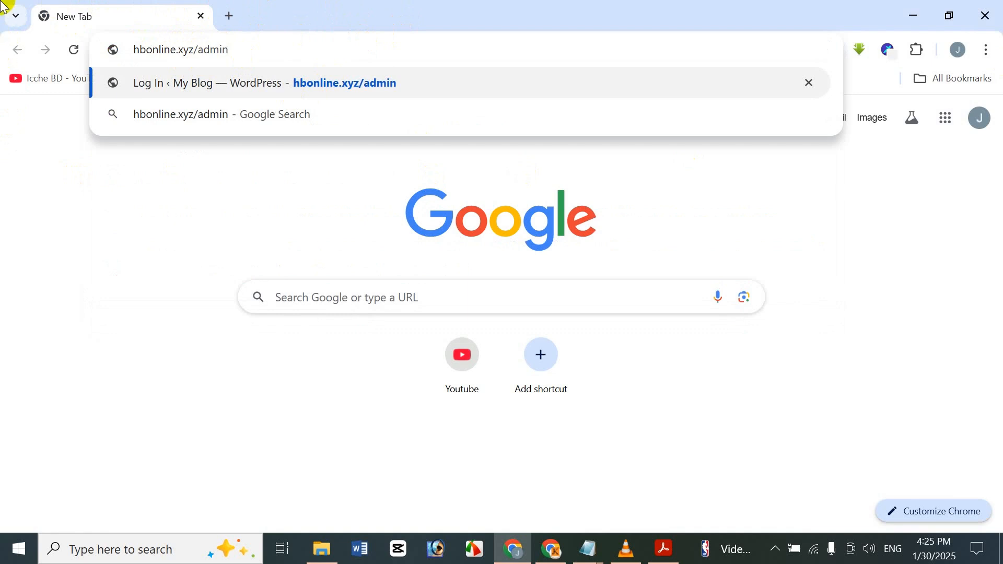
key(Return)
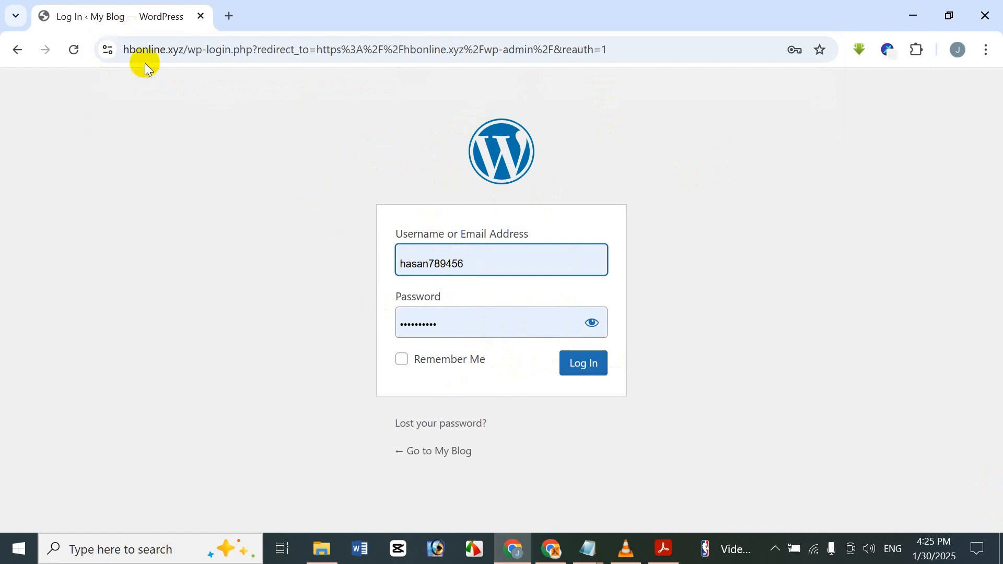
Open a blank browser tab and close the hosted site's login page, leaving the address empty.
click(234, 12)
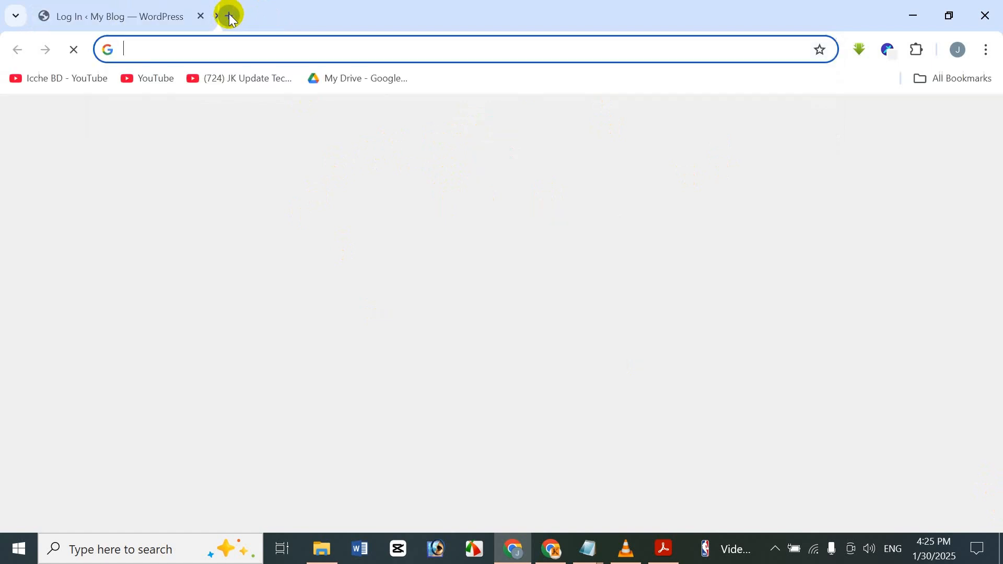
click(201, 16)
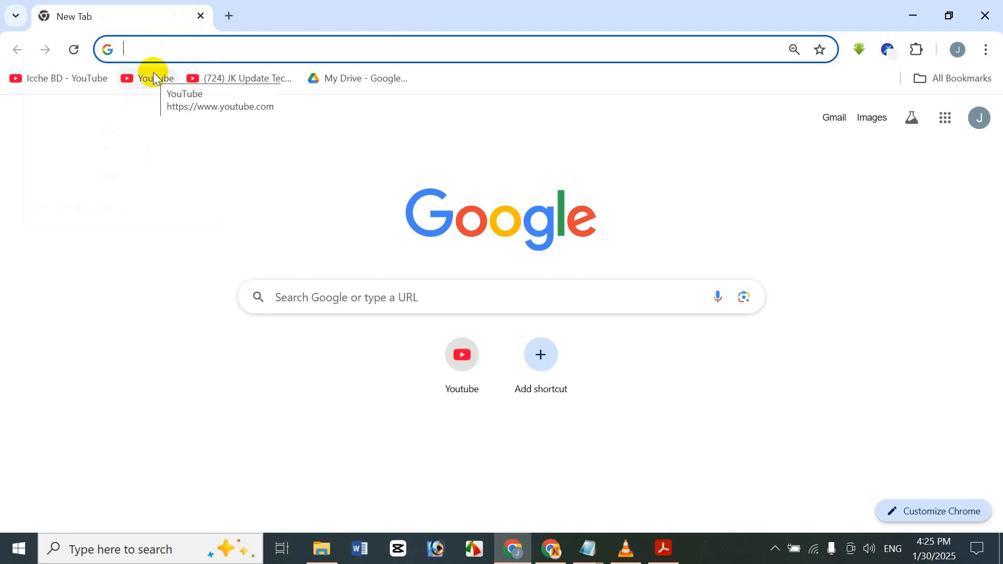
text(4)
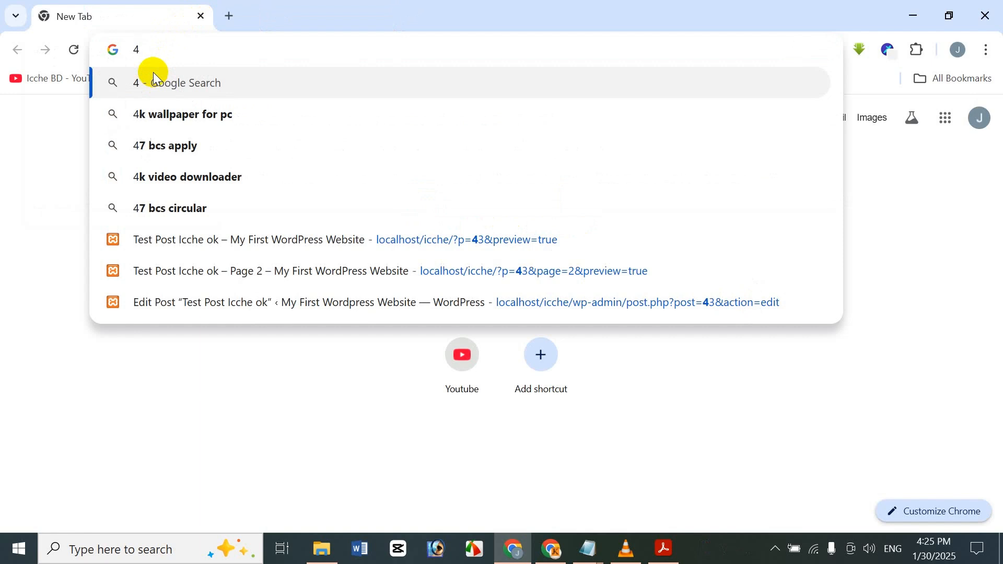
key(BackSpace)
click(84, 202)
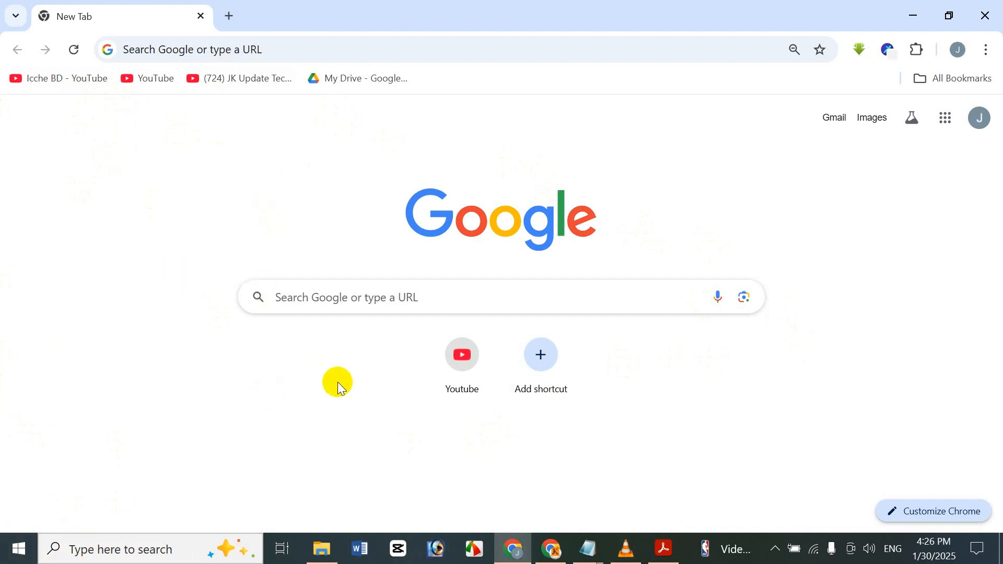
Search Windows for xampp and launch the XAMPP Control Panel.
click(119, 555)
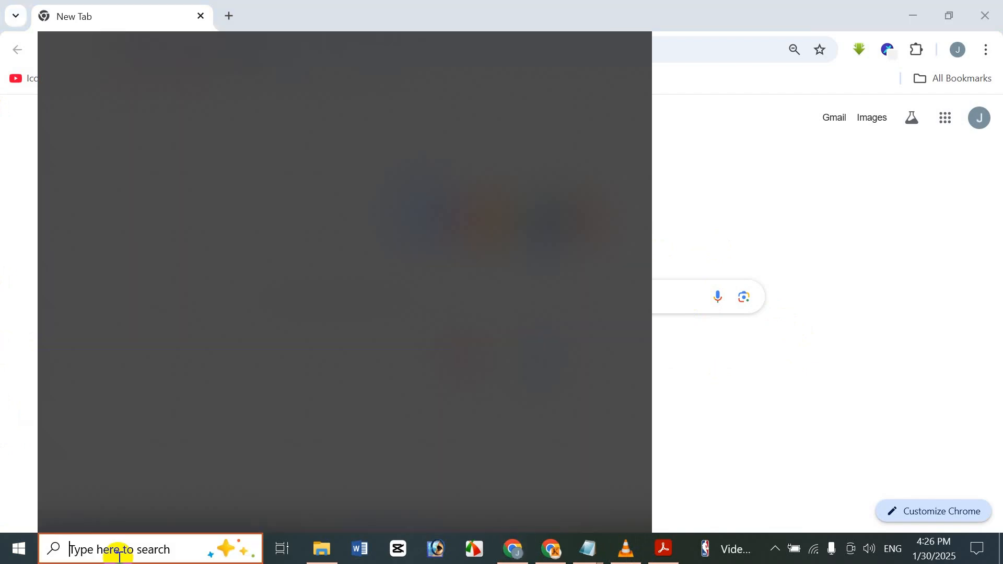
text(xa)
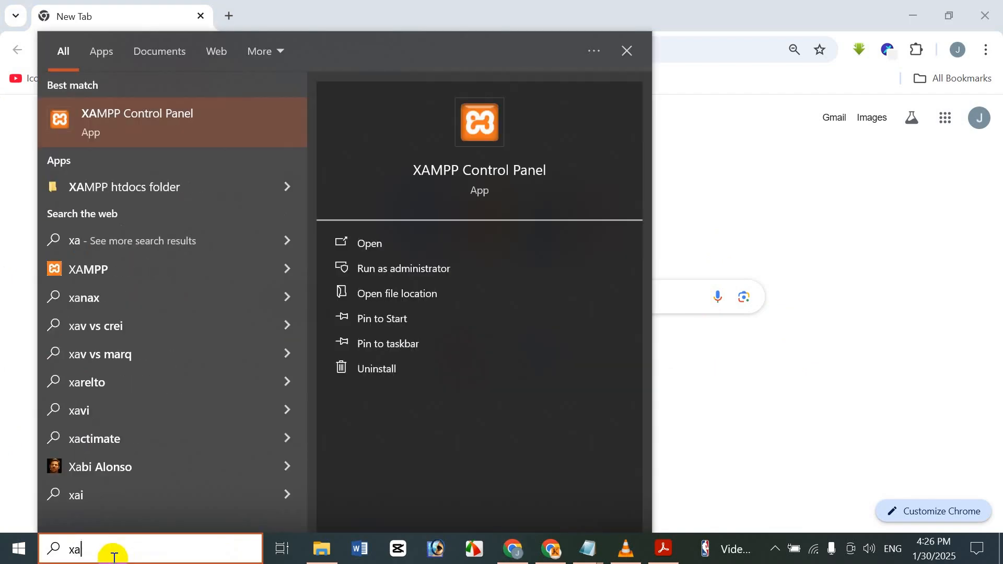
text(mpp)
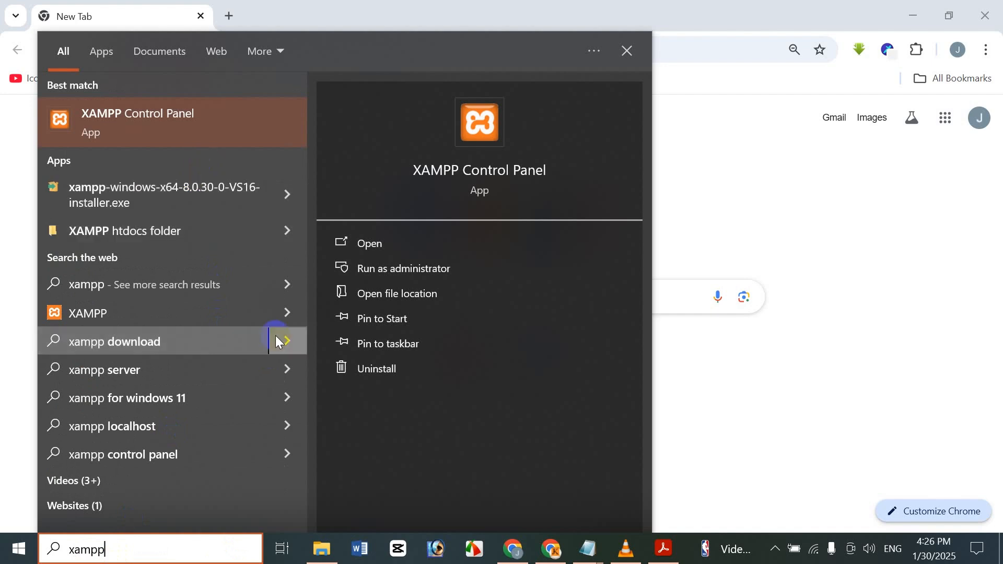
click(451, 172)
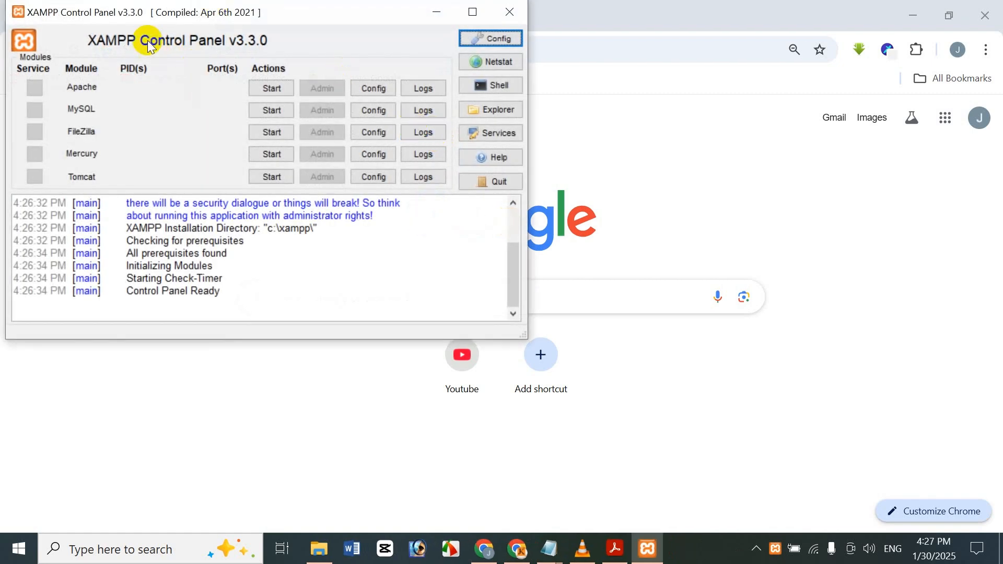
Start the Apache and MySQL modules and minimize the XAMPP Control Panel.
click(277, 88)
click(274, 111)
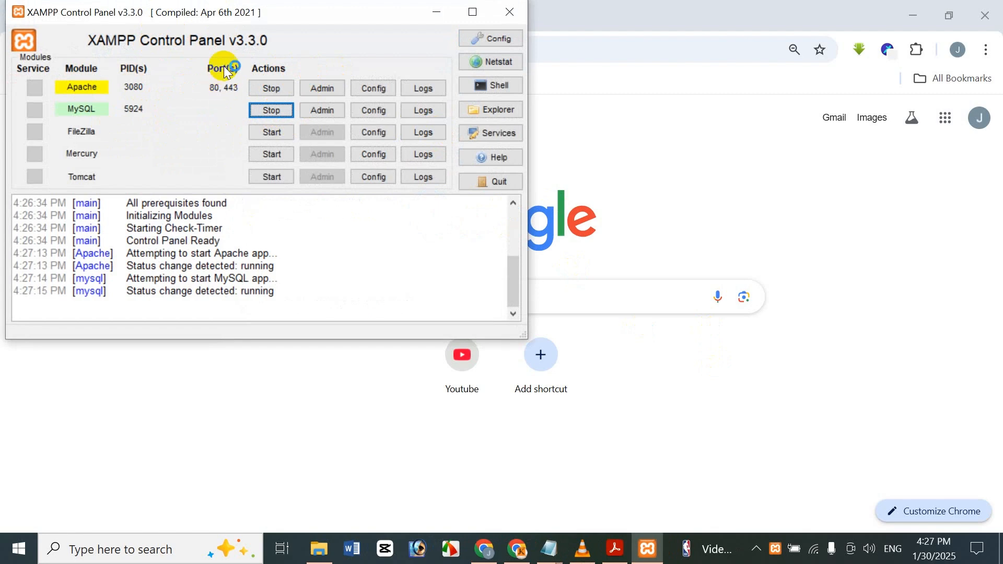
click(437, 12)
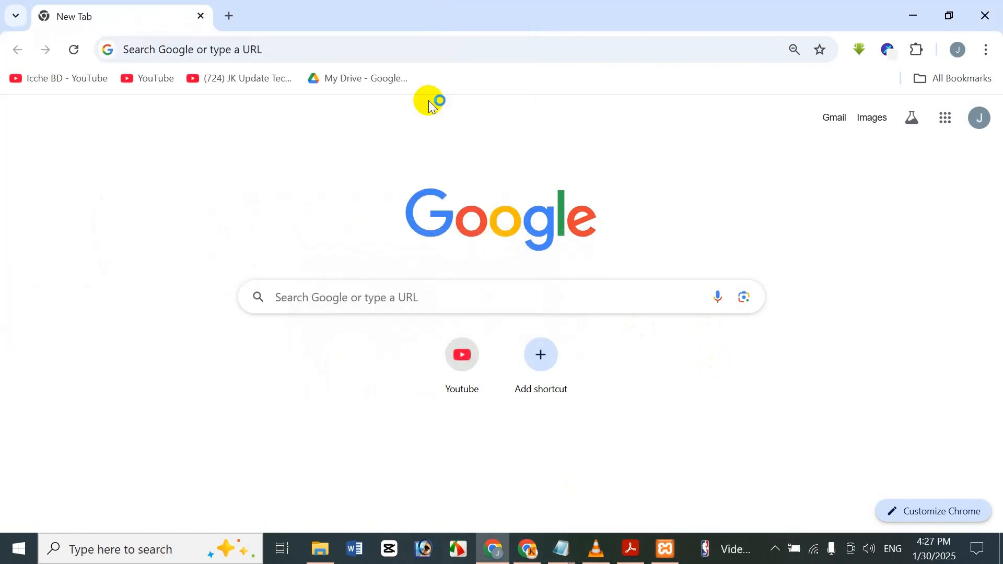
Open the local WordPress dashboard at localhost/icche/admin in Chrome and dismiss the Business Accountant welcome notice.
click(402, 48)
text(localhost/icche/admin)
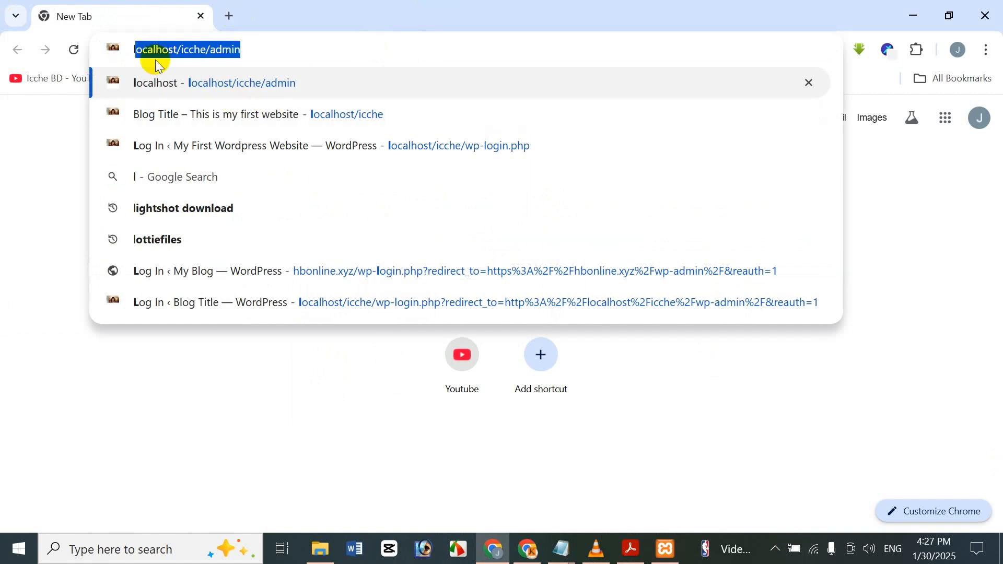
click(167, 48)
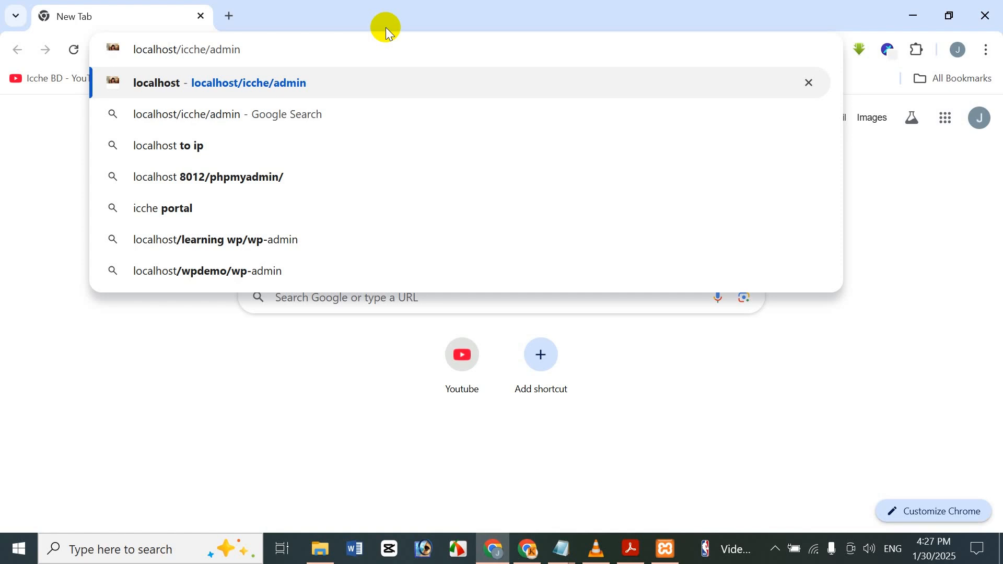
key(Return)
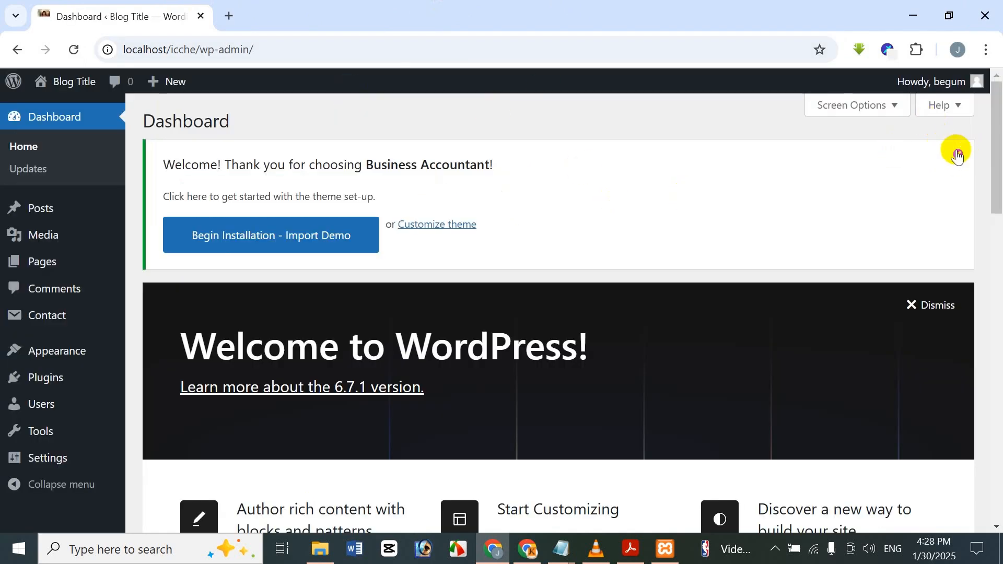
click(967, 155)
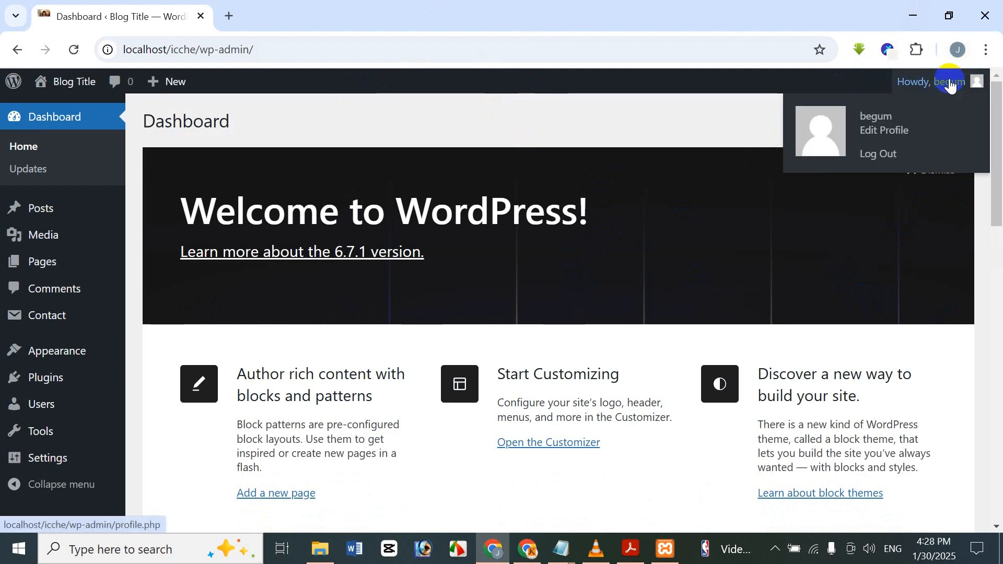
Log out of WordPress and log back in, replacing the prefilled credentials with the account's username and password.
click(872, 156)
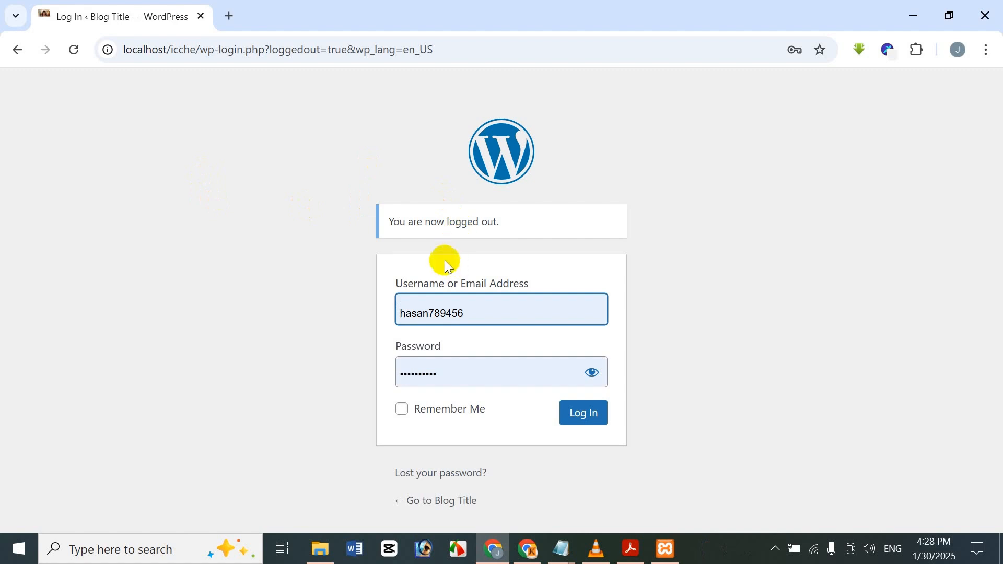
click(513, 312)
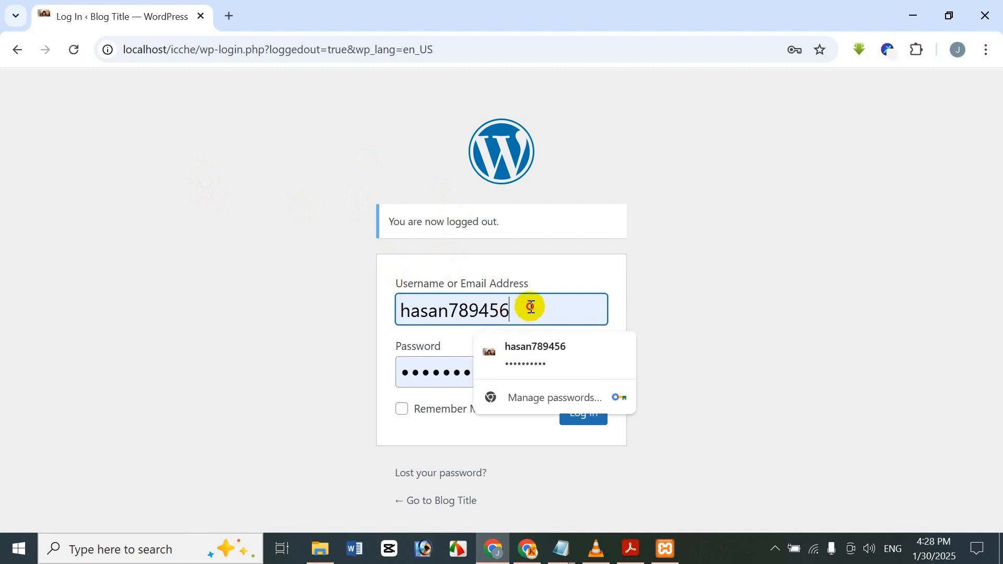
drag(531, 307, 331, 281)
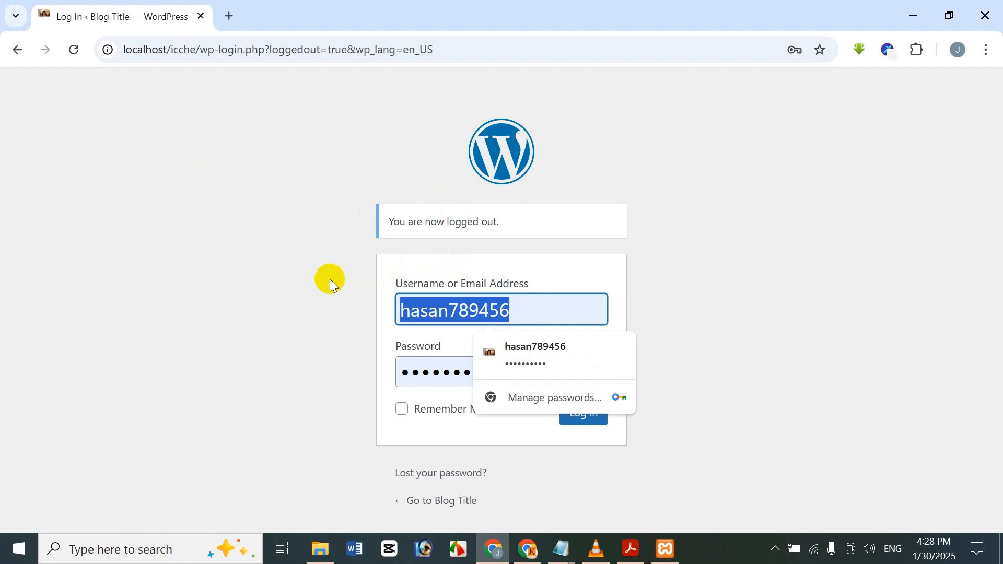
key(BackSpace)
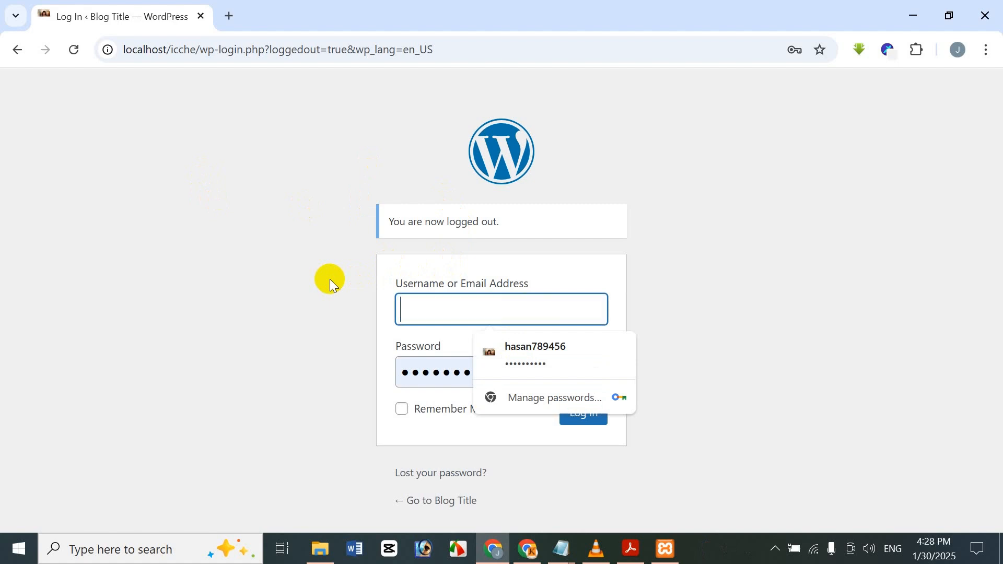
text(begum)
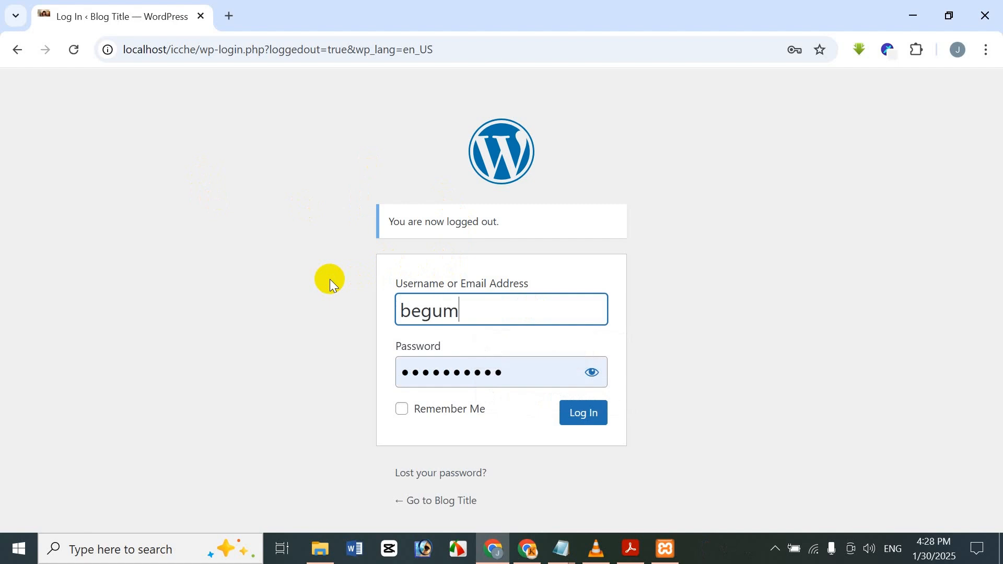
drag(530, 376, 299, 418)
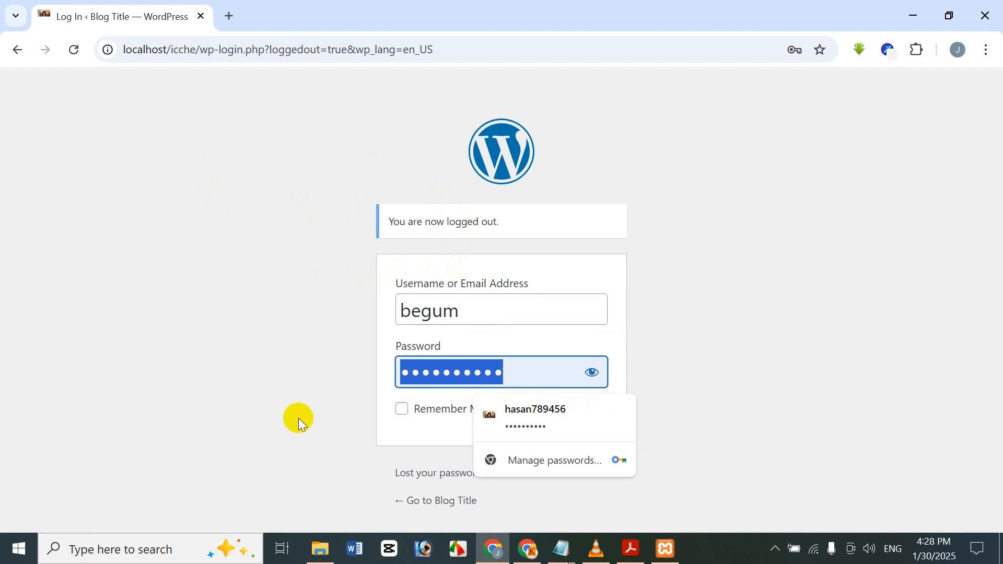
text(••••••••)
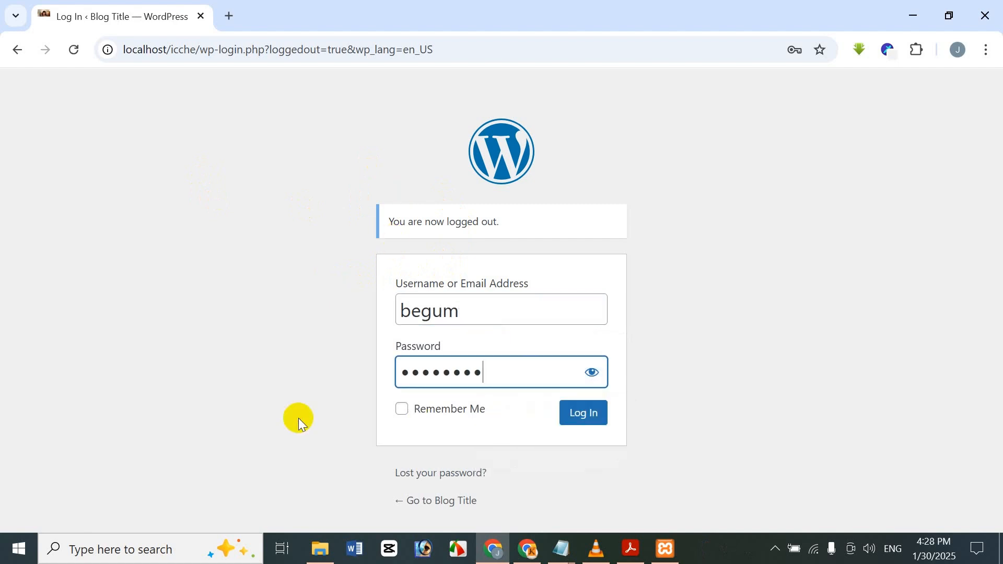
text(••)
click(592, 419)
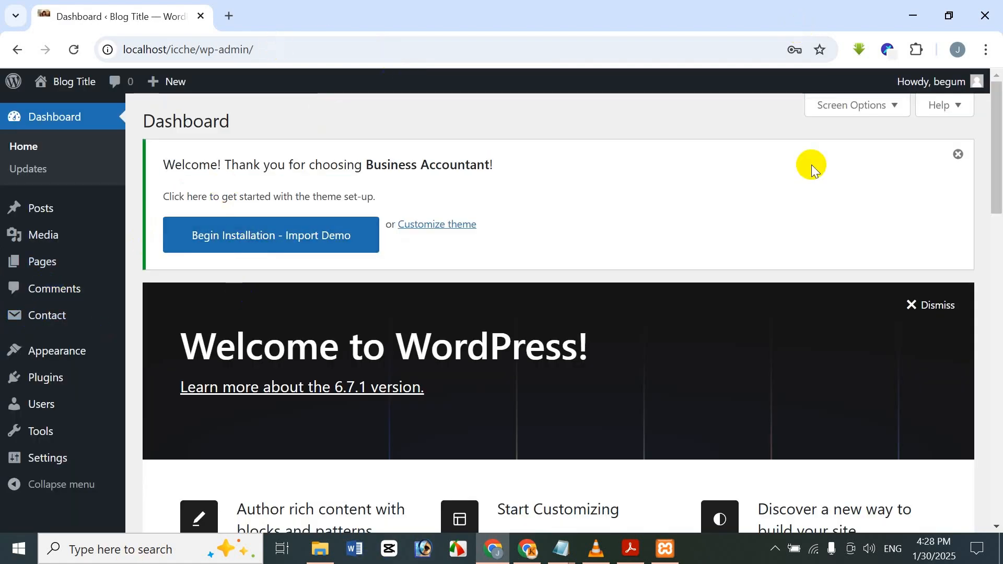
Dismiss the Business Accountant welcome notice again and open the installed themes page.
click(960, 153)
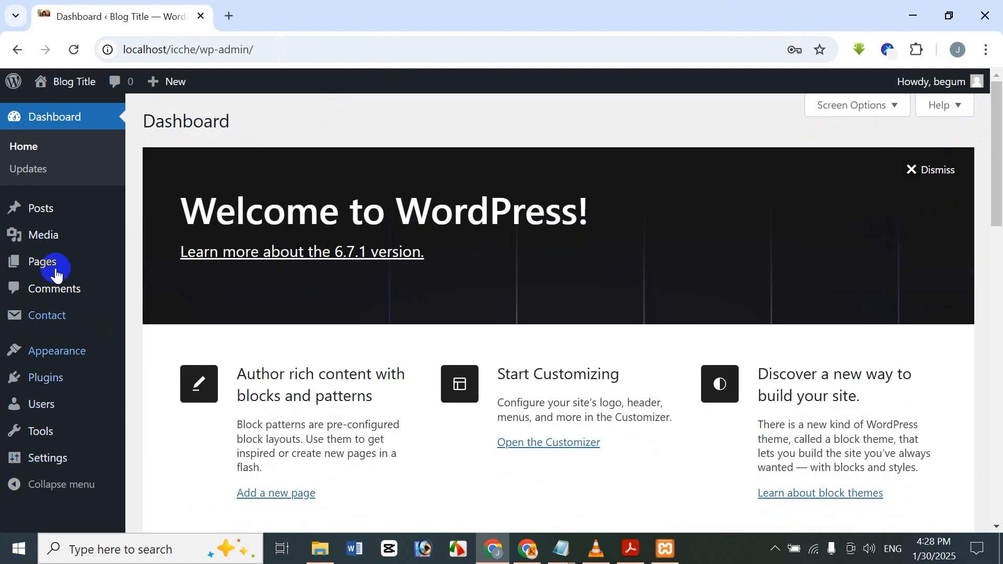
click(83, 354)
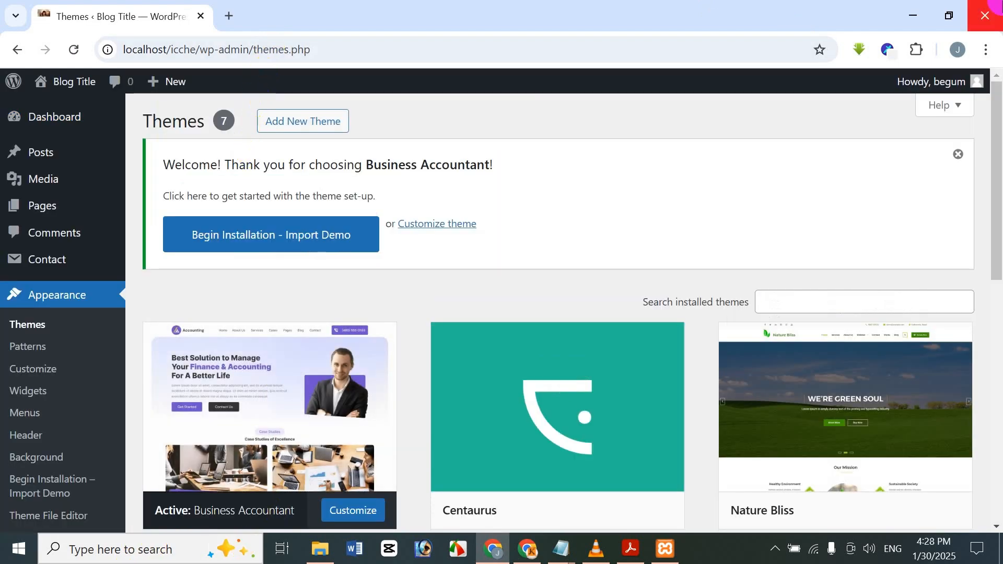
Open the live preview of the Nature Bliss theme, then activate and publish it.
drag(995, 126, 980, 166)
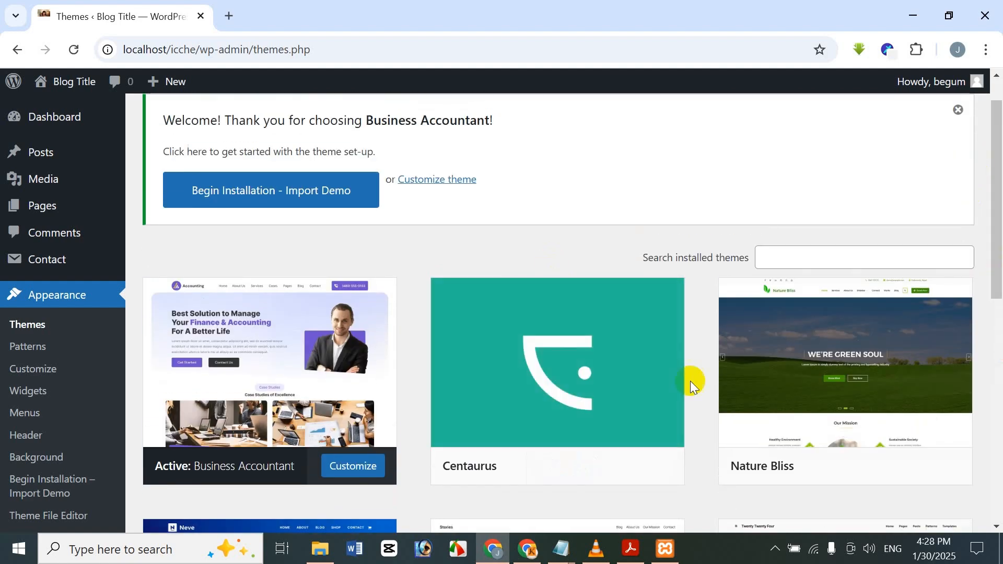
scroll(731, 374, down, 2)
scroll(774, 361, down, 1)
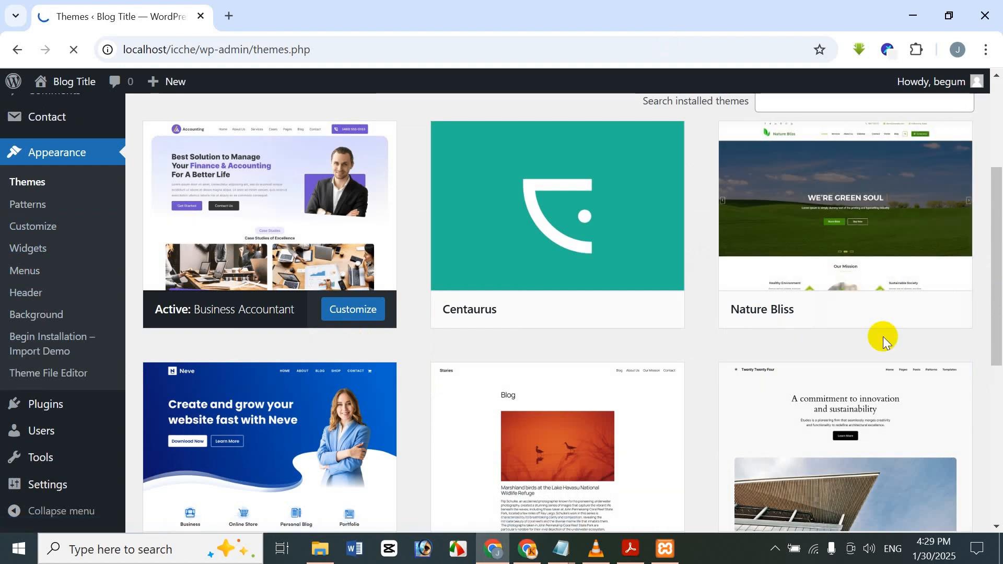
mouse_move(874, 326)
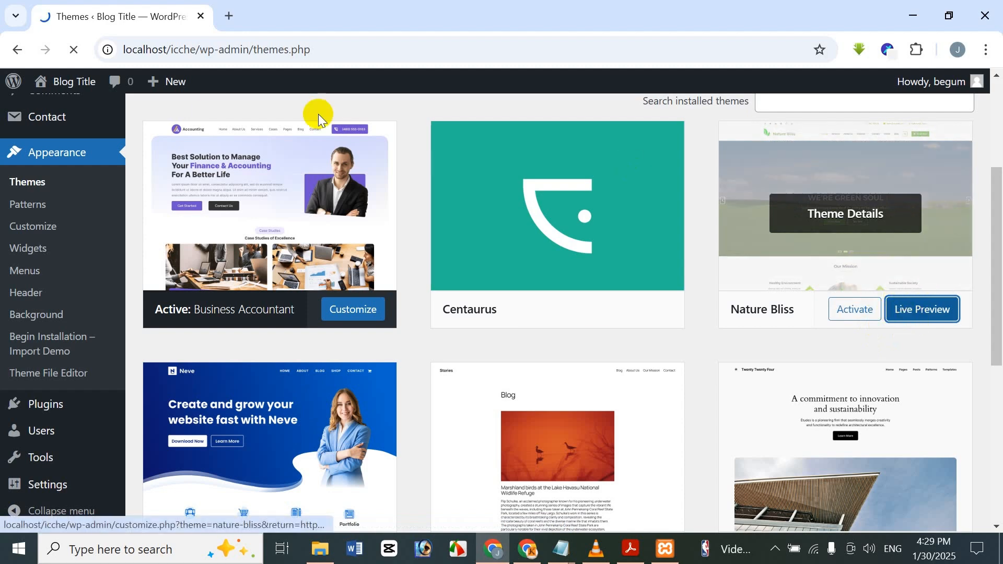
click(902, 227)
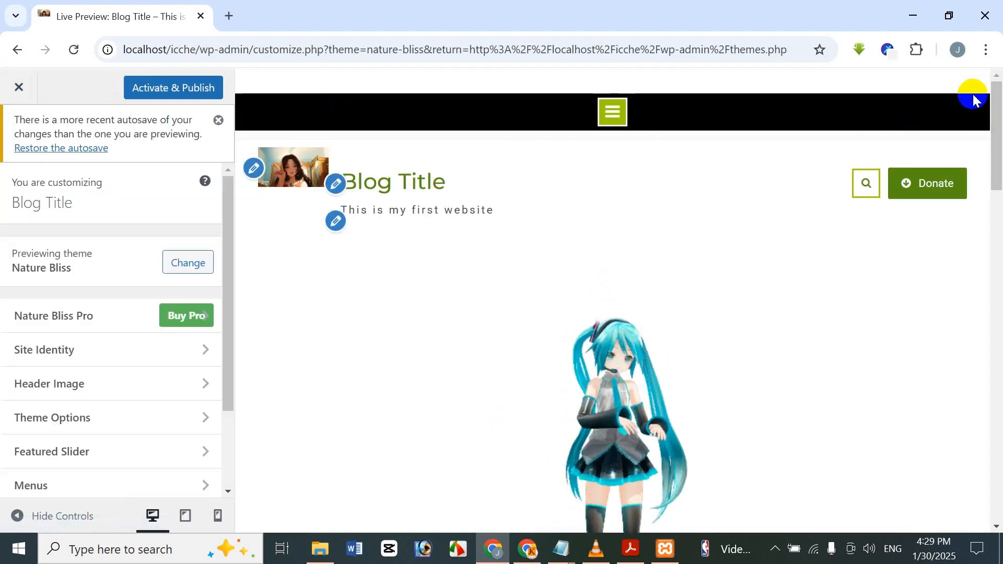
drag(999, 139, 999, 73)
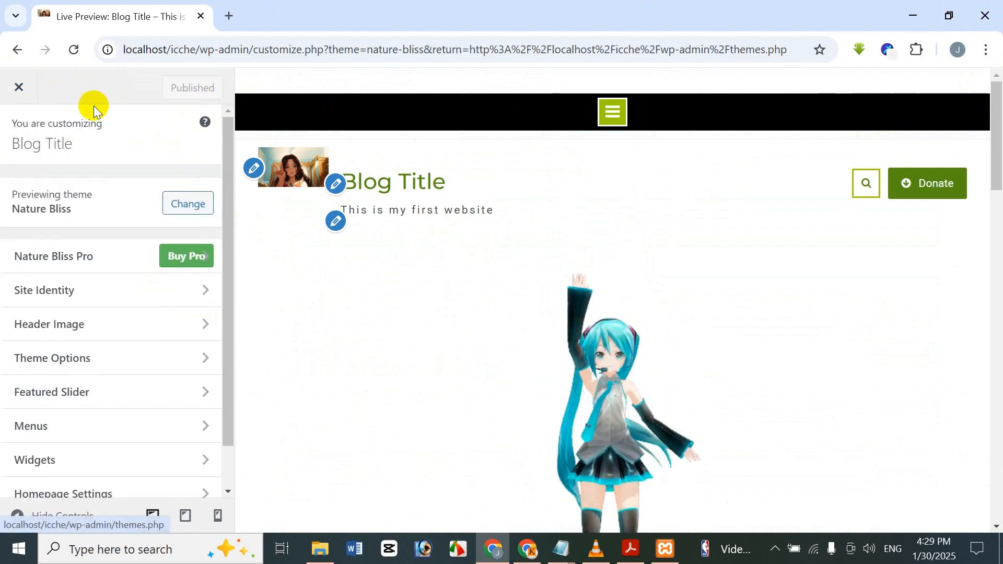
Look through the Nature Bliss customizer sections and return to the installed themes page.
drag(228, 246, 229, 383)
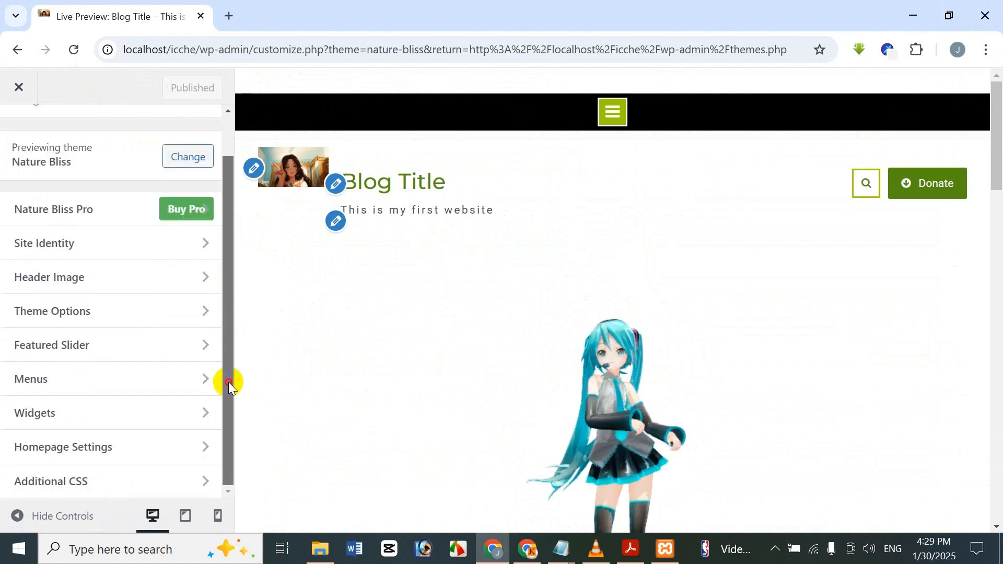
drag(223, 268, 224, 136)
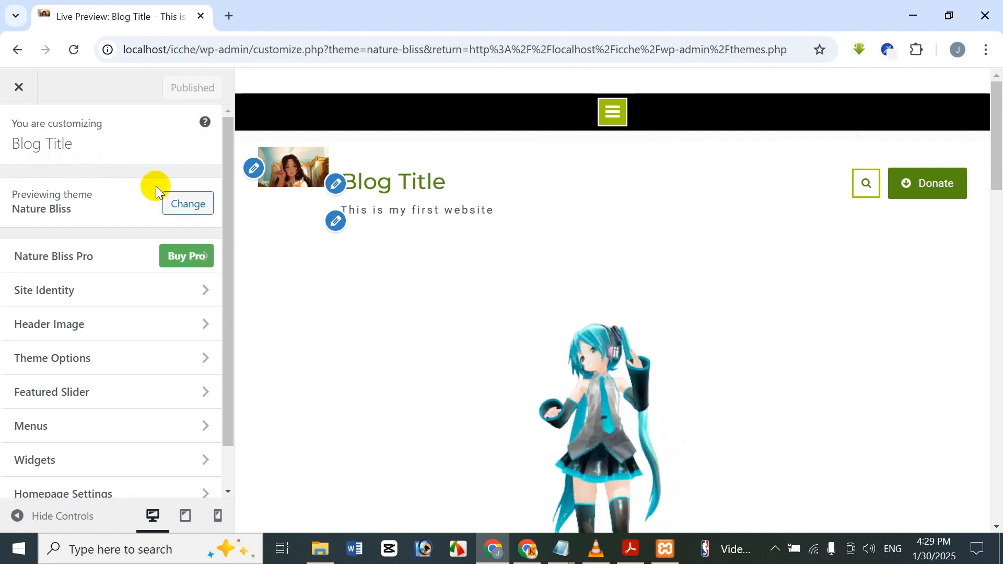
click(189, 204)
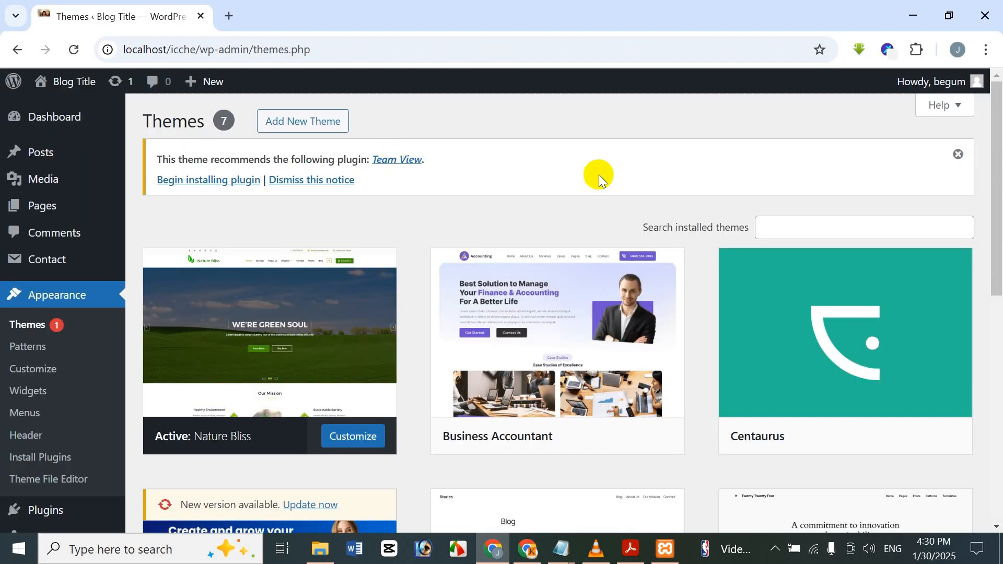
Activate the Business Accountant theme from the installed themes and open it in the customizer.
scroll(522, 334, down, 5)
scroll(574, 293, up, 3)
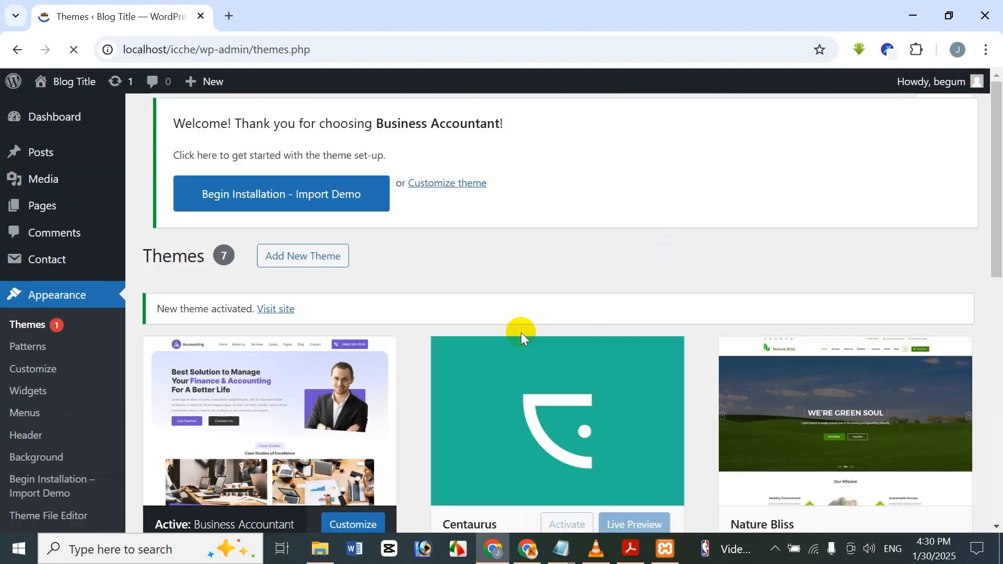
scroll(301, 293, down, 4)
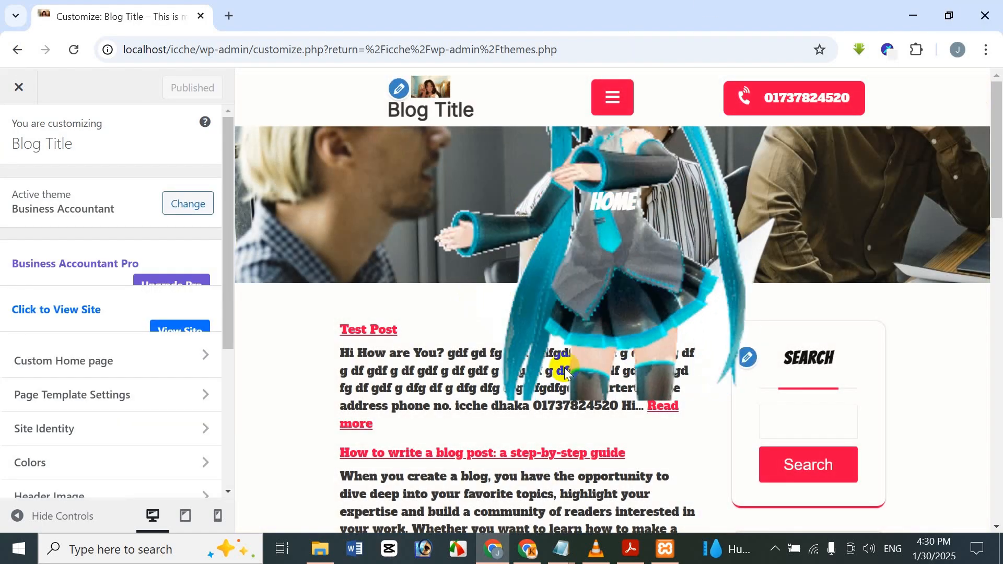
scroll(738, 385, down, 3)
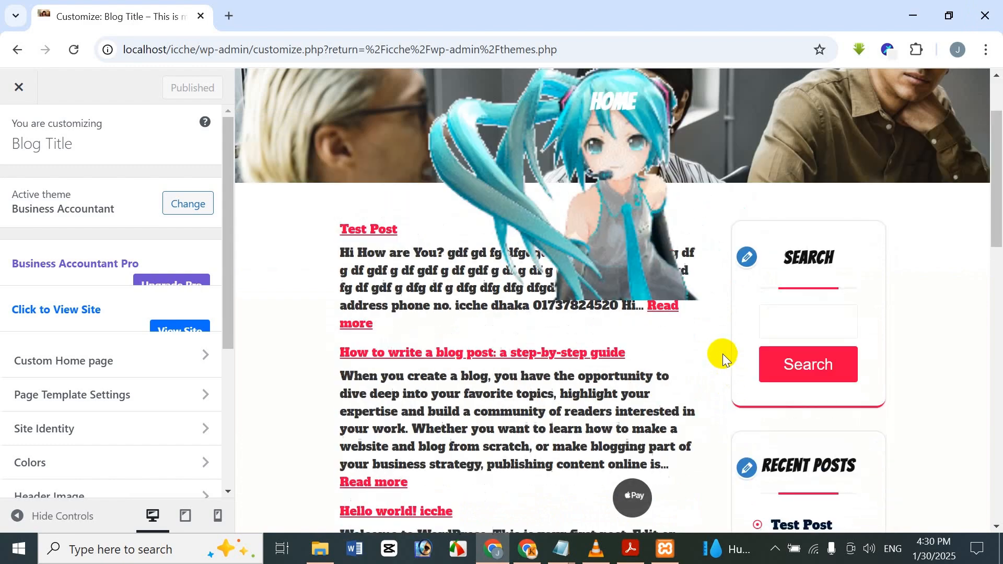
scroll(722, 353, up, 1)
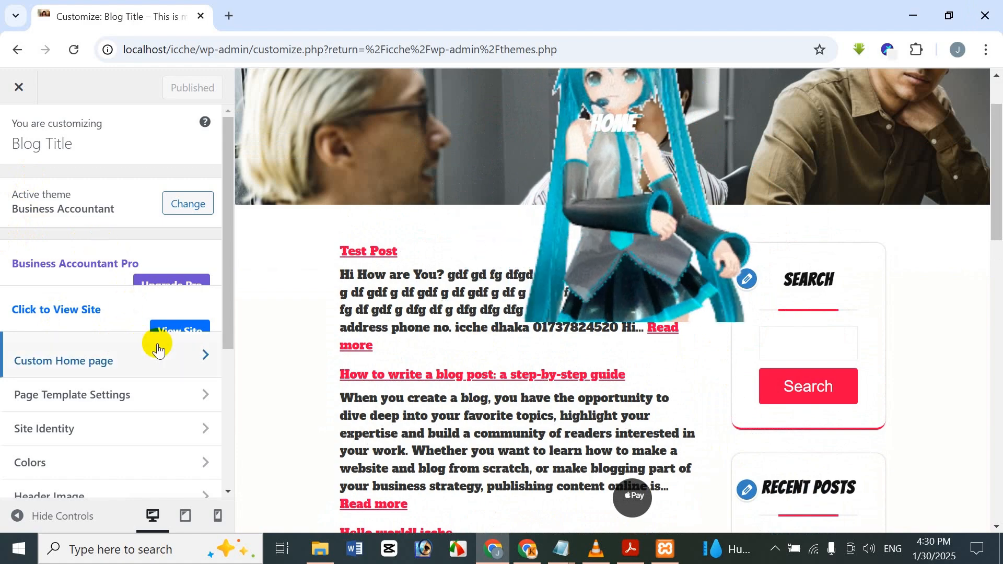
Open the site in a new browser tab, look through its home page, and return to the customizer.
right_click(178, 326)
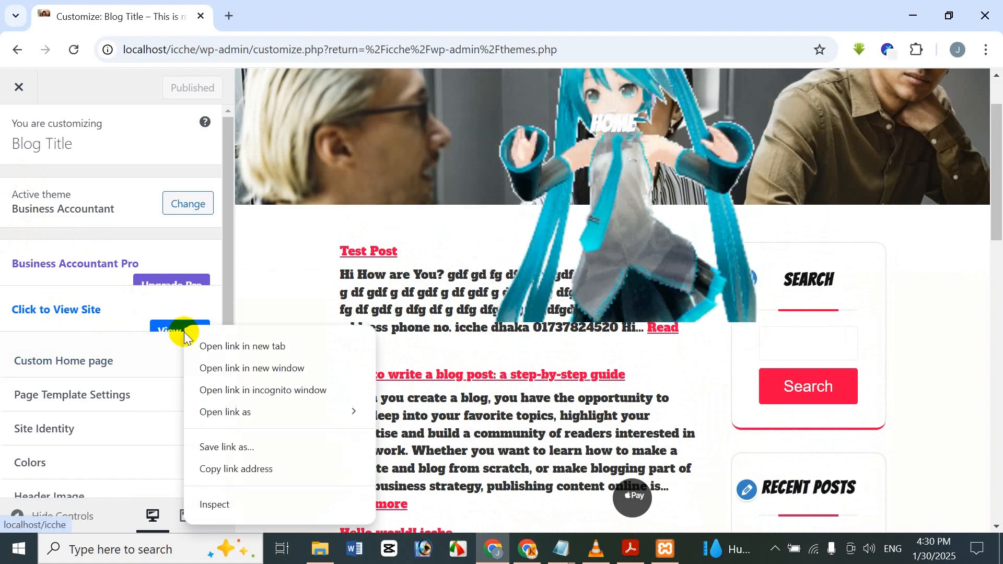
click(256, 346)
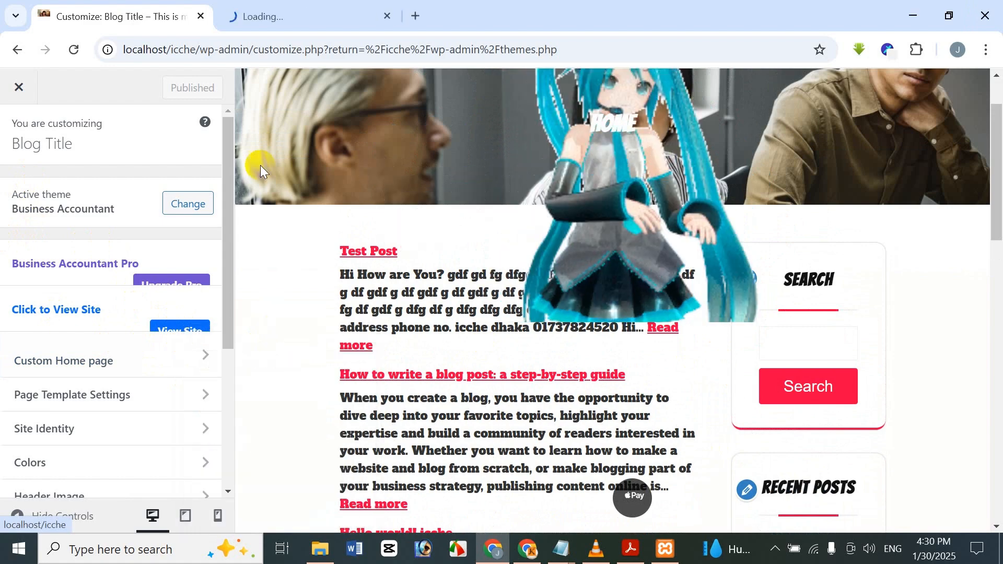
click(256, 14)
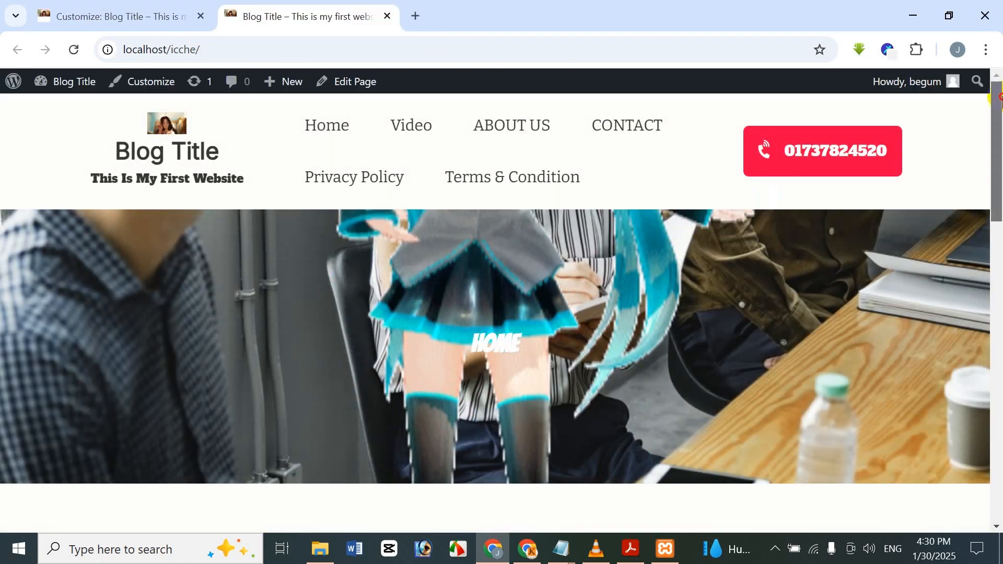
drag(992, 149, 888, 486)
click(148, 6)
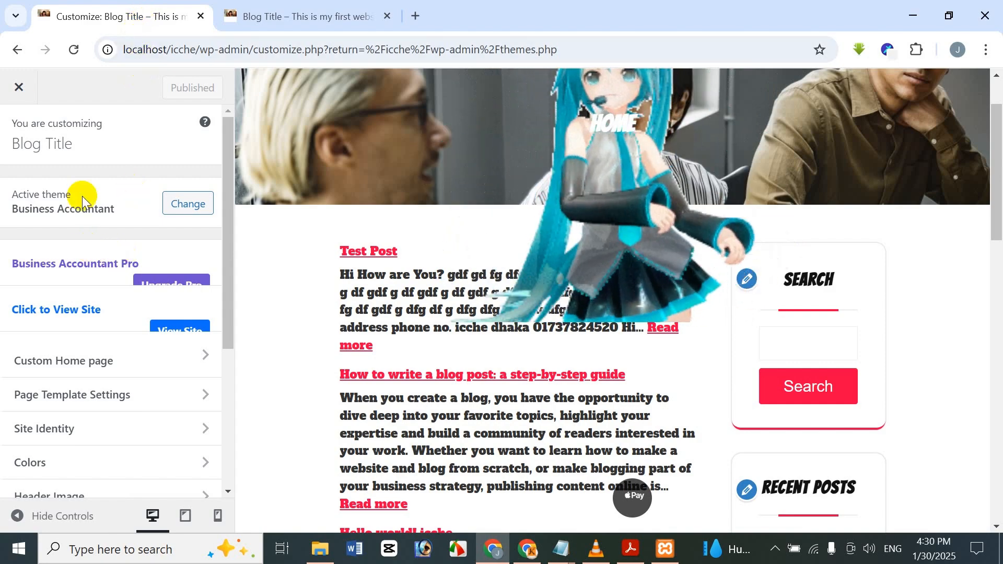
Look through the customizer sections available for the Business Accountant theme.
scroll(209, 264, down, 3)
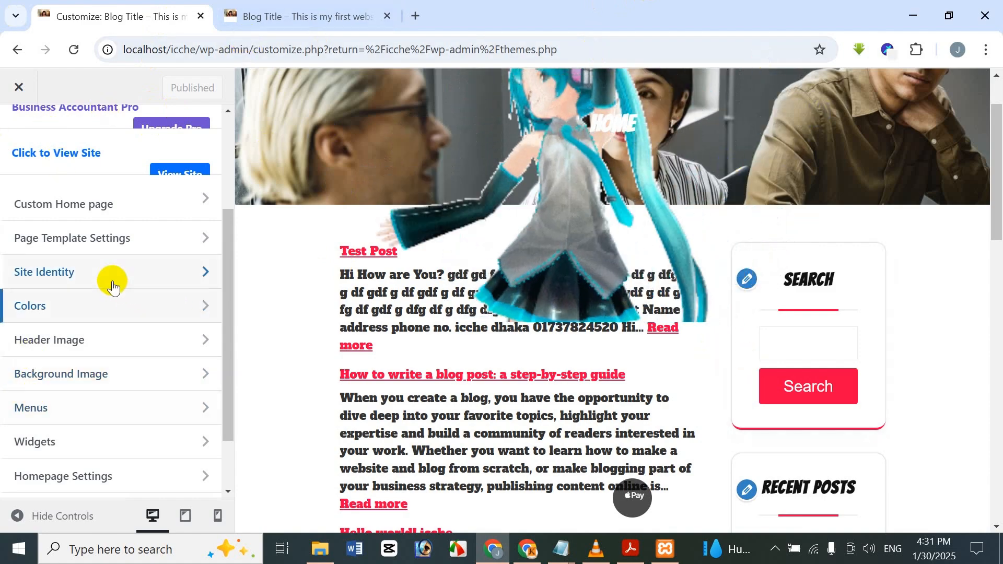
scroll(121, 262, up, 3)
scroll(114, 260, down, 1)
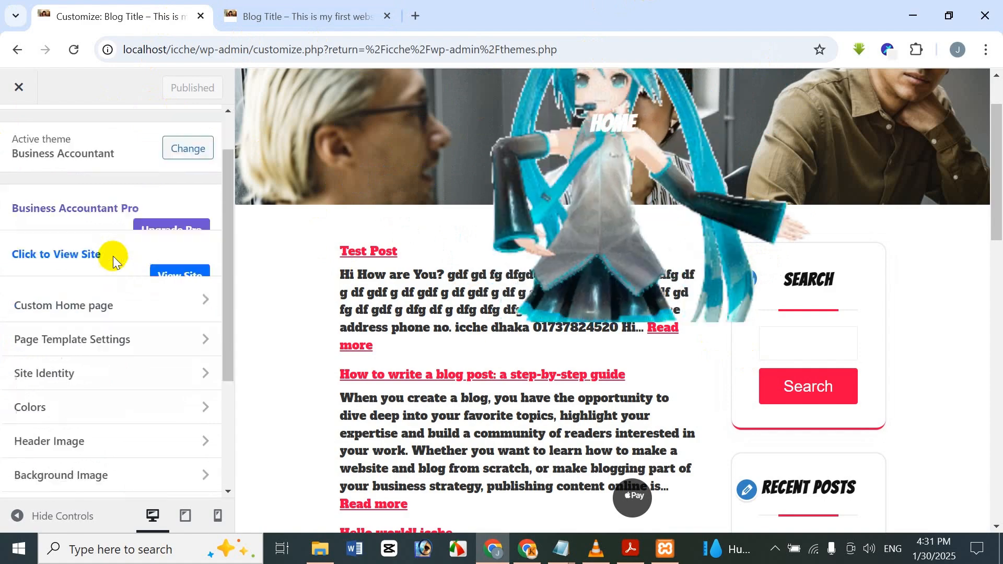
scroll(112, 258, down, 2)
scroll(134, 190, up, 3)
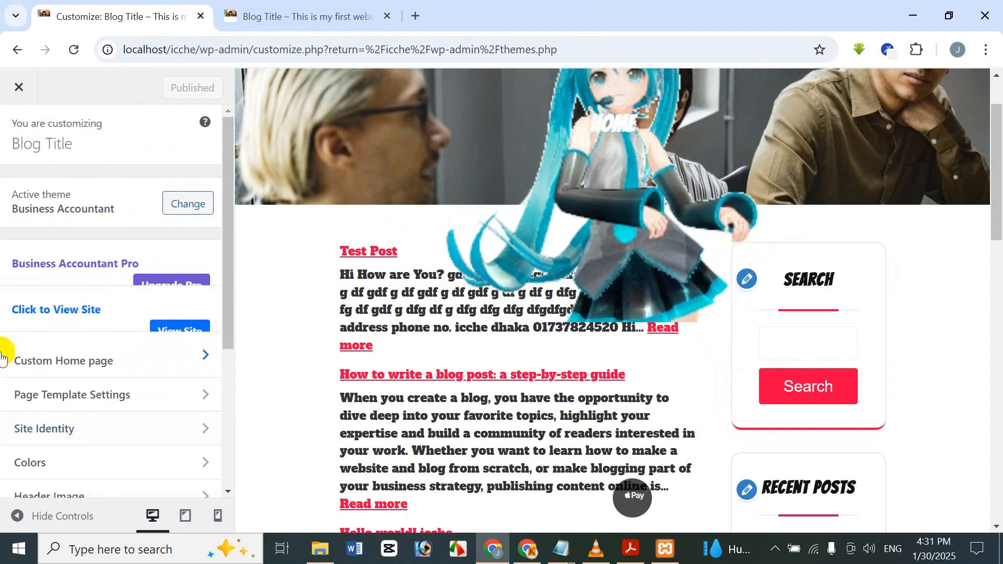
scroll(137, 251, down, 3)
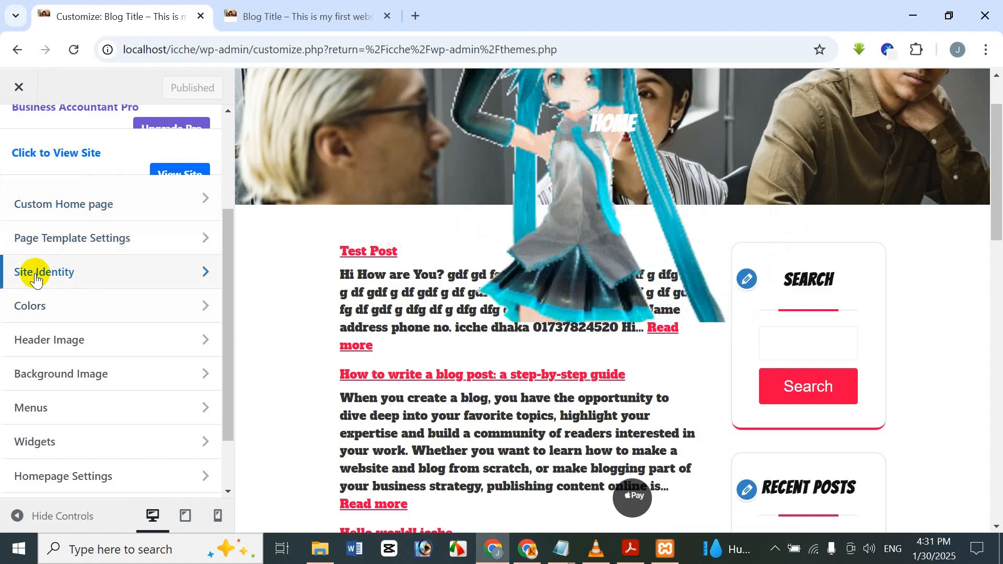
scroll(76, 317, down, 2)
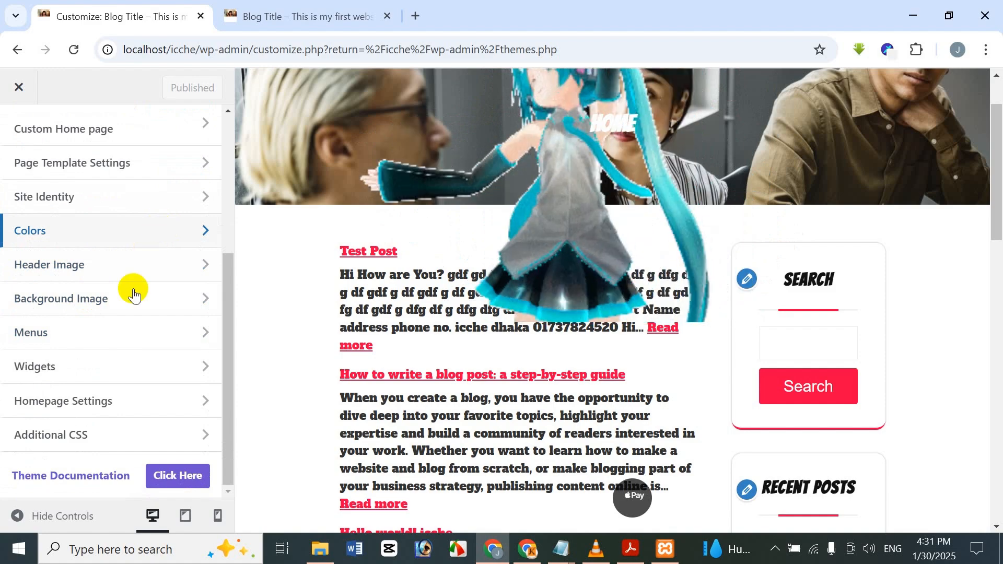
Open the Colors section of the customizer and expand the background color picker.
click(142, 233)
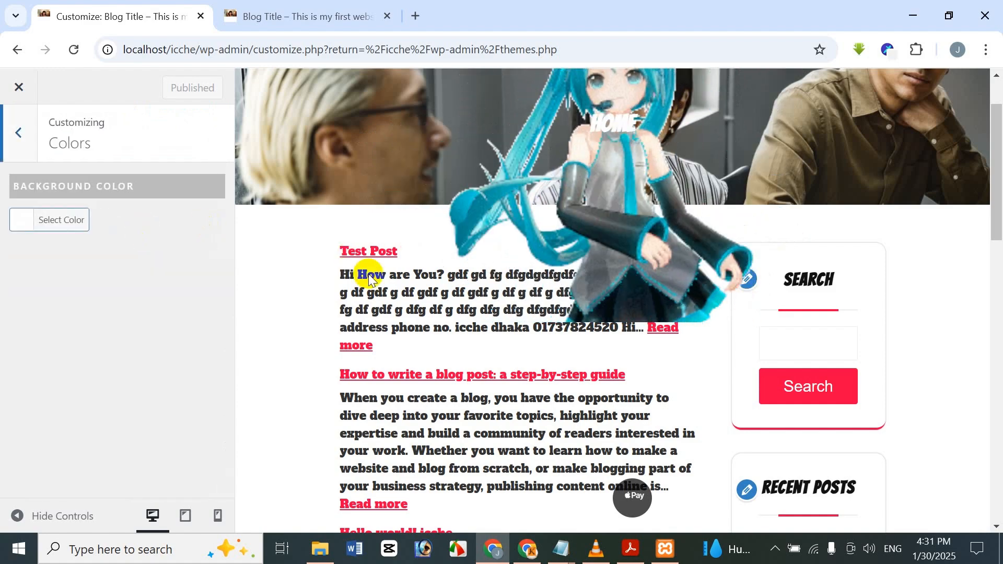
scroll(365, 273, up, 2)
scroll(414, 293, down, 7)
scroll(372, 329, up, 6)
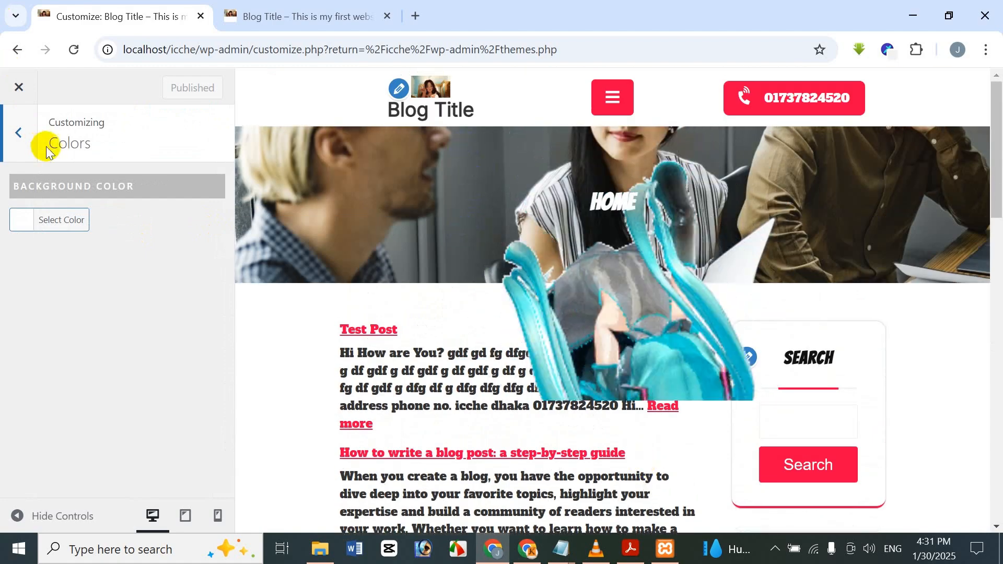
click(45, 220)
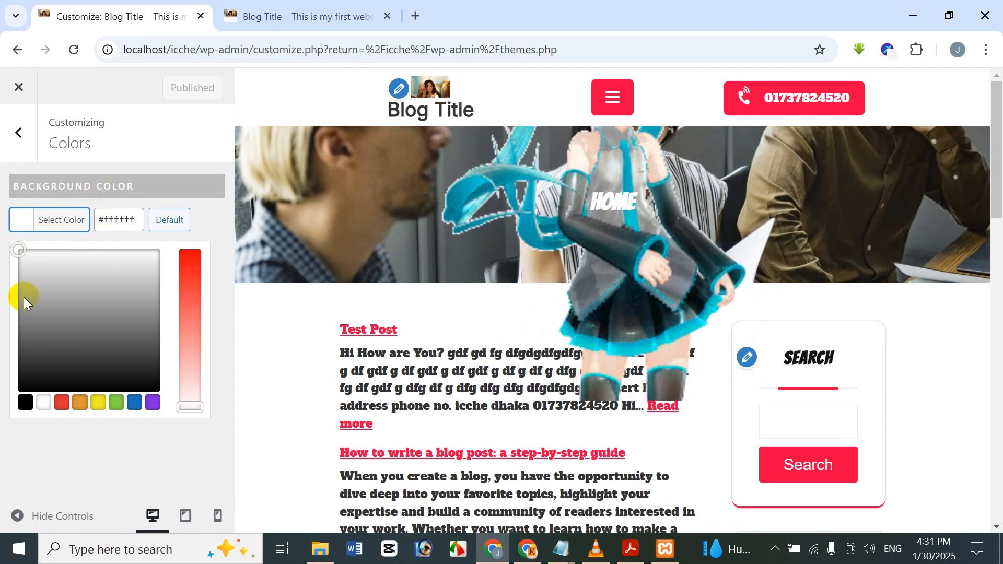
Try red #dd3333, pinkish red #ff0044 and blue #0043ff as the site's background color.
click(65, 403)
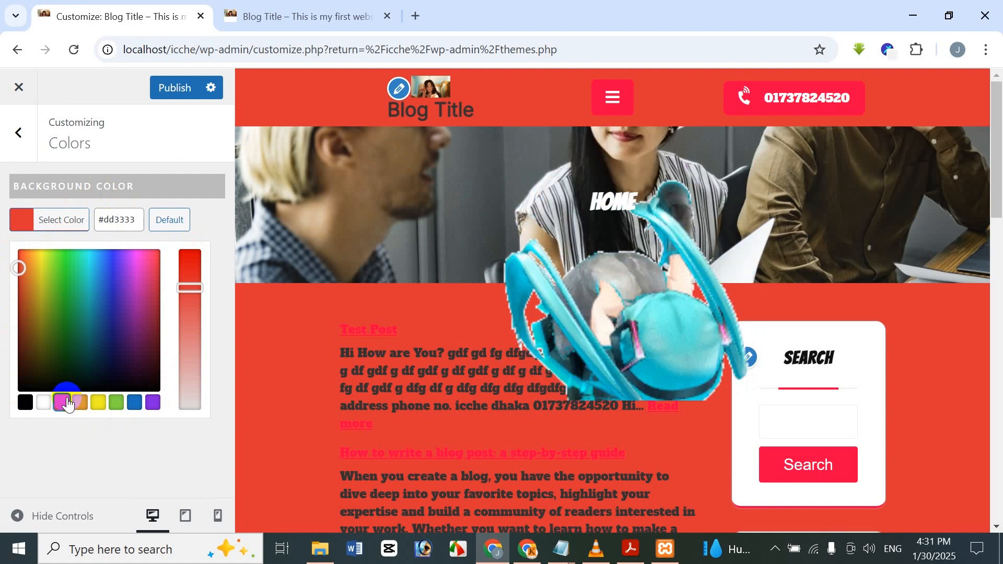
drag(117, 322, 195, 237)
scroll(500, 321, down, 15)
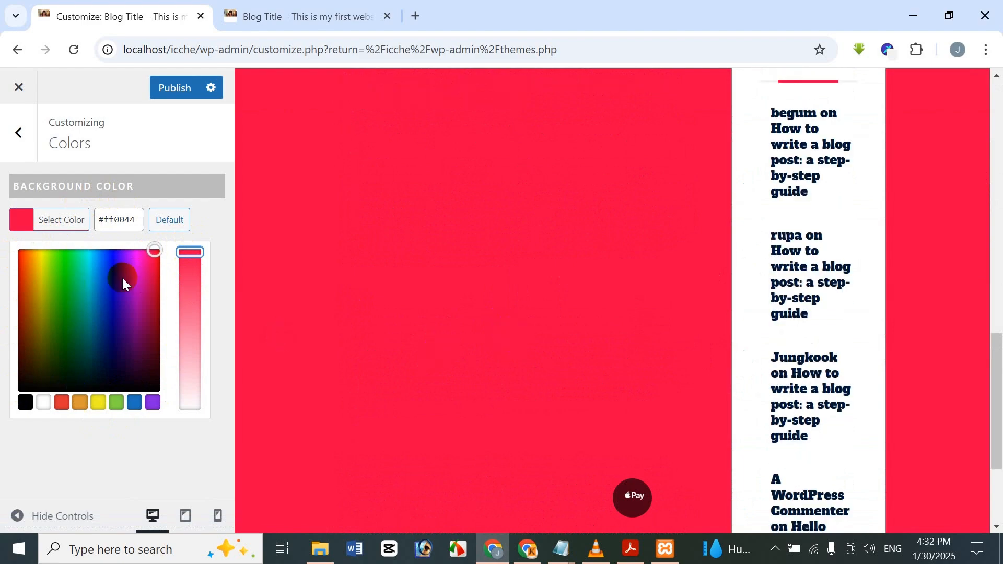
drag(123, 282, 105, 249)
scroll(459, 371, up, 15)
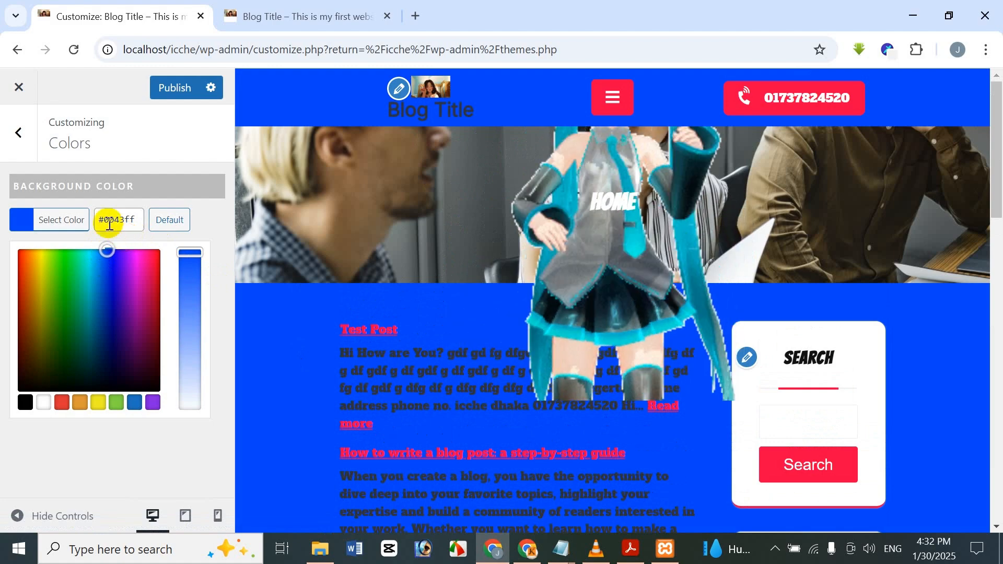
Set the site's background color to light cyan #bdf4fc and check it in the preview.
mouse_move(105, 248)
mouse_down()
mouse_move(75, 290)
mouse_move(92, 250)
mouse_up()
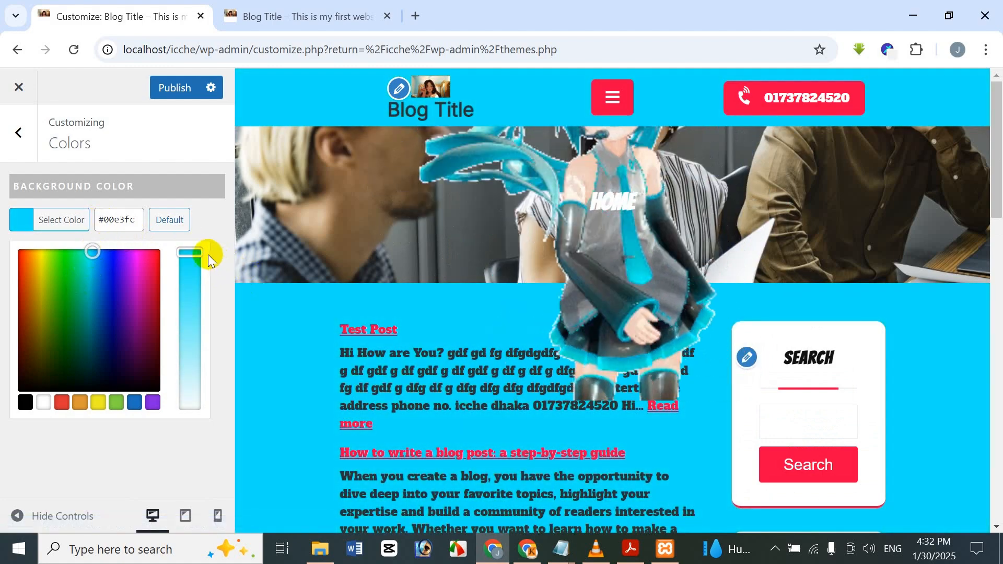
drag(190, 252, 188, 342)
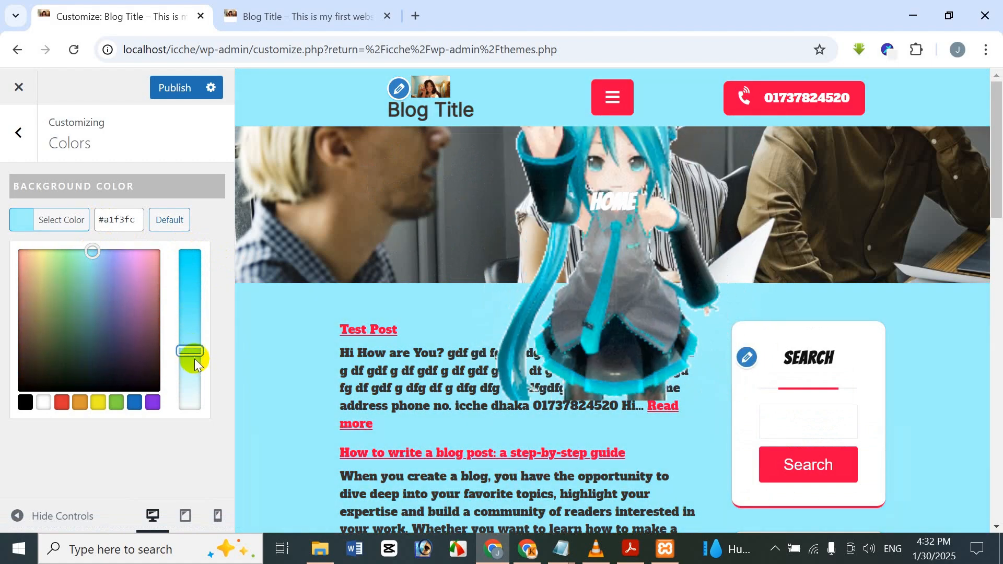
scroll(466, 295, down, 10)
scroll(468, 296, up, 11)
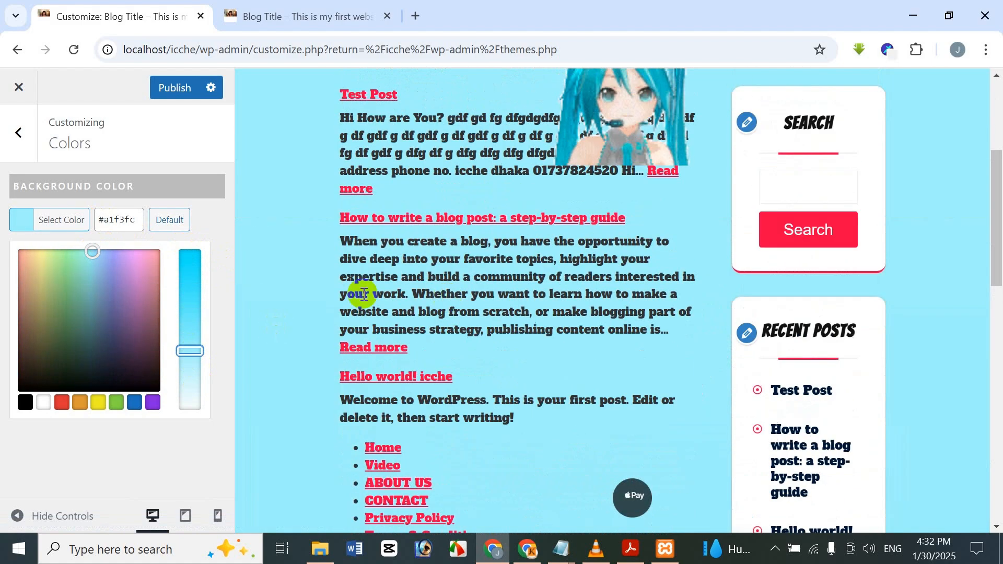
drag(190, 346, 190, 368)
scroll(613, 312, down, 5)
scroll(532, 268, down, 5)
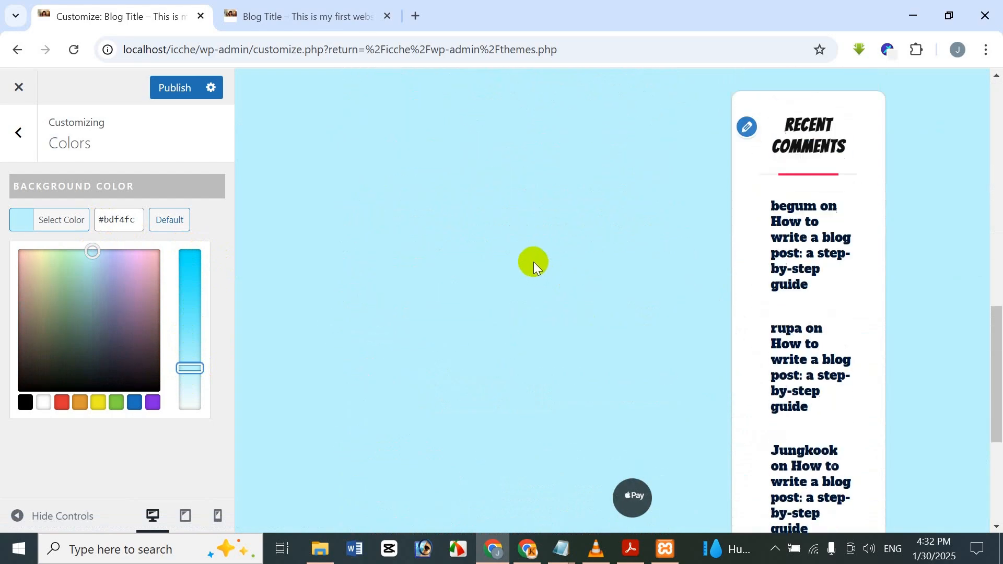
scroll(535, 303, up, 10)
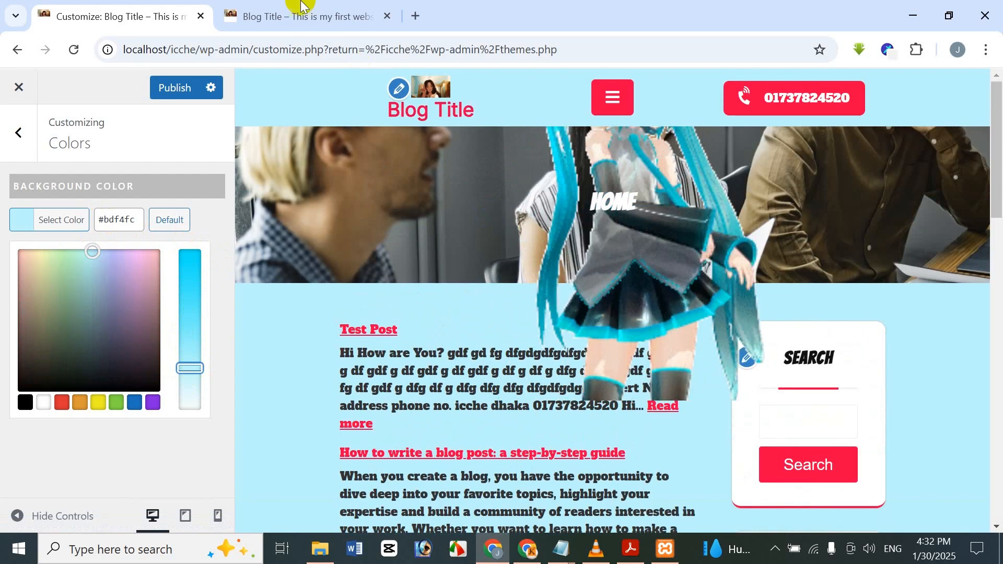
Reload the site's front page in its own tab, check its background color, and return to the customizer.
click(291, 10)
scroll(257, 134, down, 5)
scroll(42, 88, up, 5)
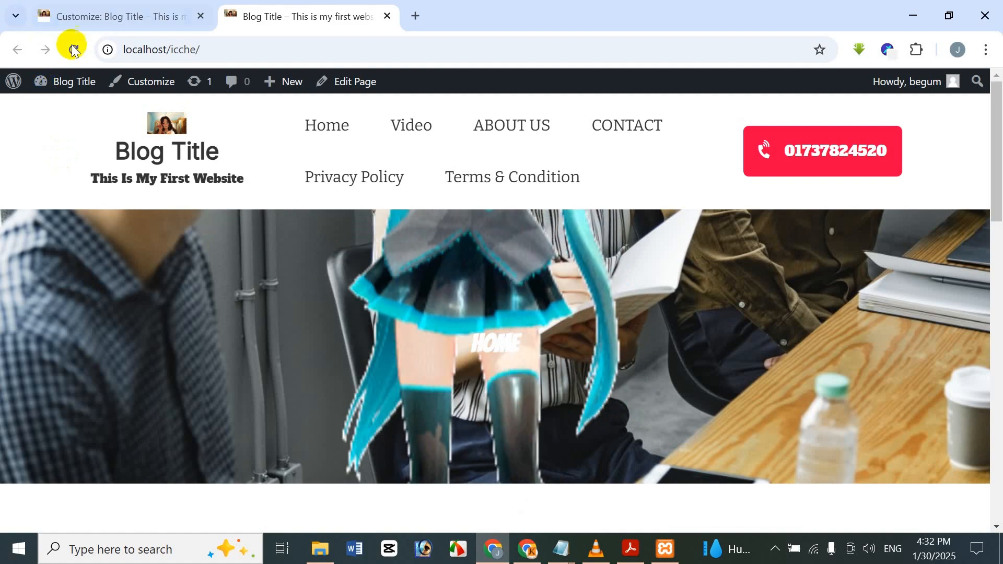
click(73, 49)
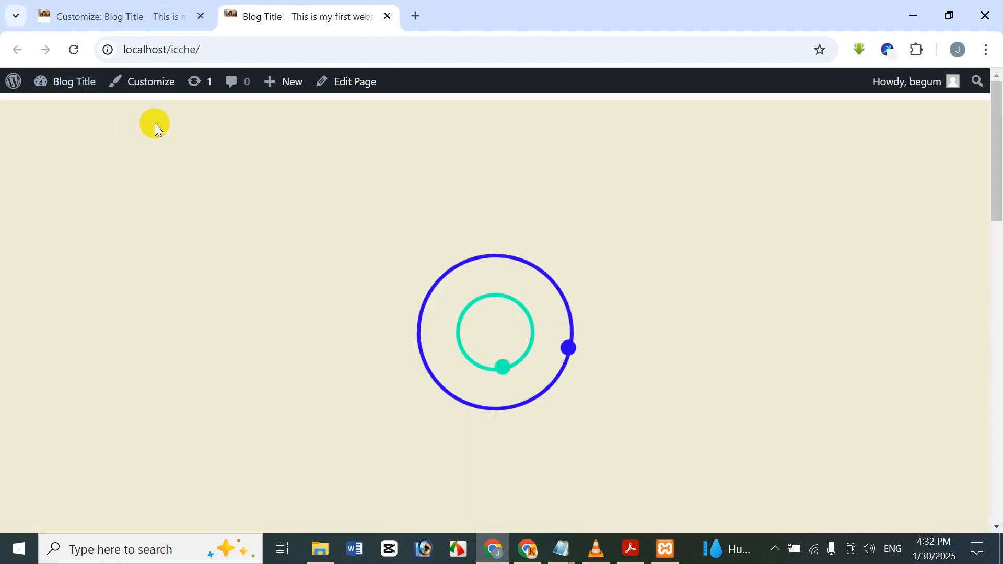
scroll(477, 246, down, 3)
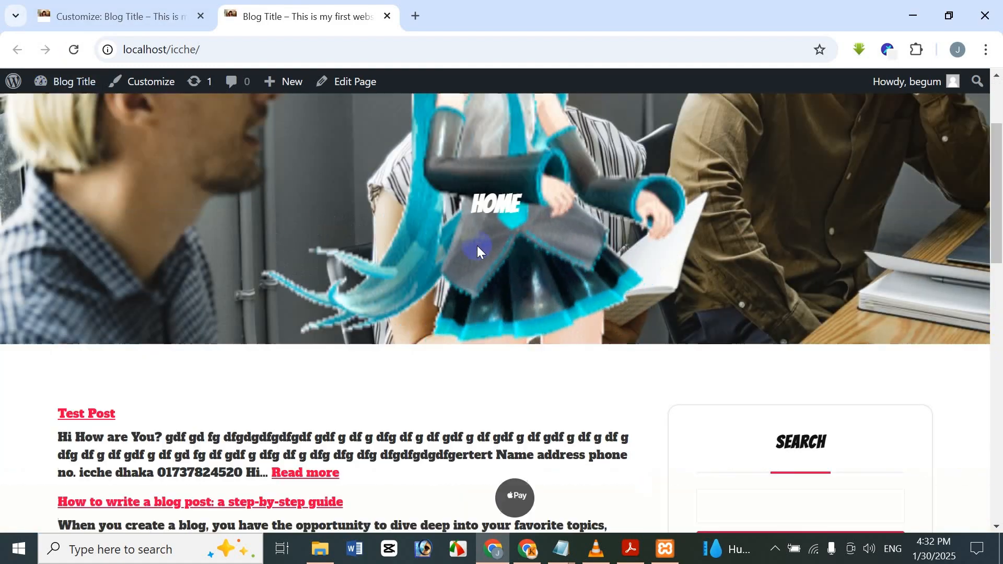
scroll(393, 209, up, 3)
scroll(389, 210, down, 9)
scroll(385, 208, up, 5)
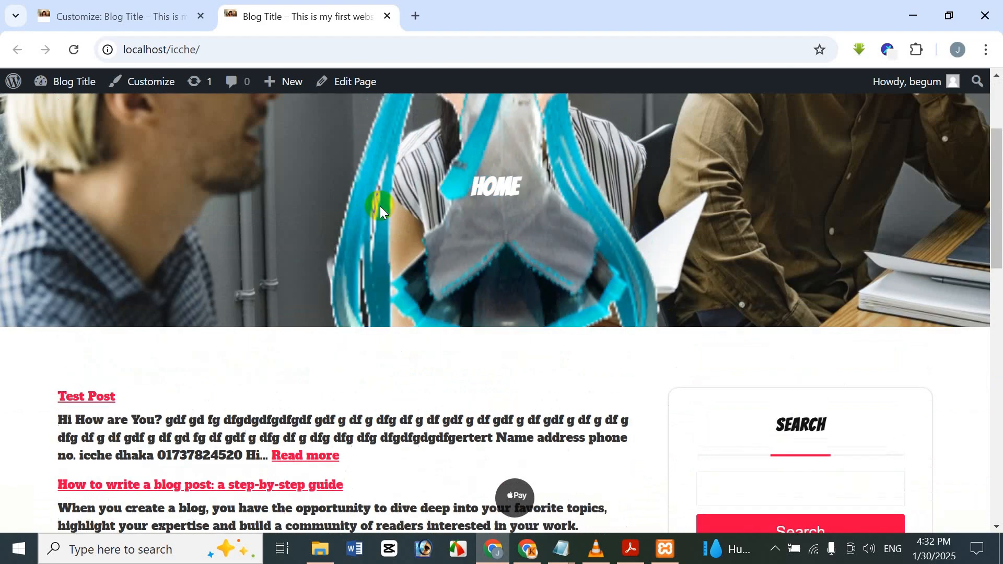
scroll(384, 203, down, 3)
scroll(365, 179, up, 6)
click(135, 5)
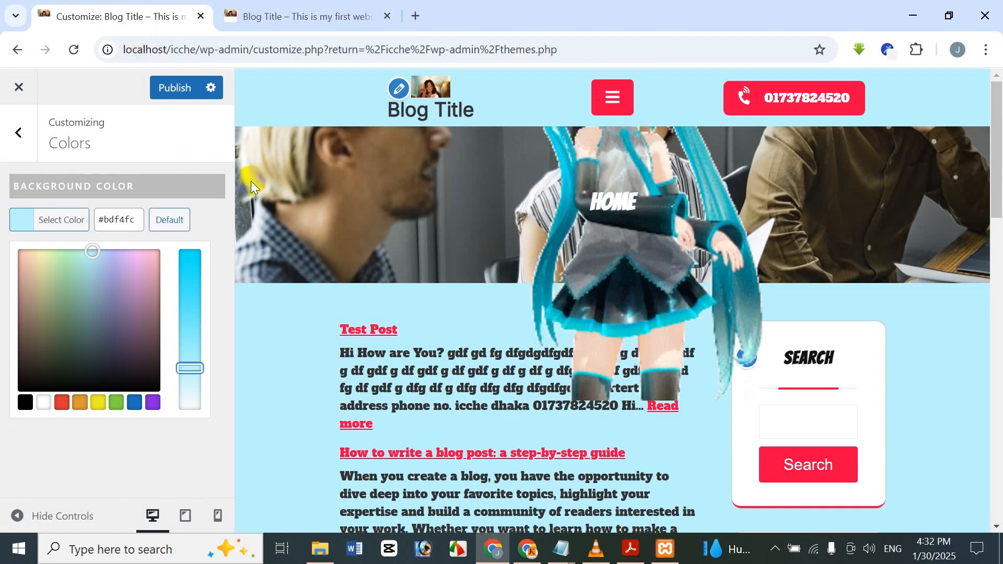
Compare the customizer preview with the live site, then publish the background color change.
scroll(410, 352, down, 3)
scroll(404, 352, up, 3)
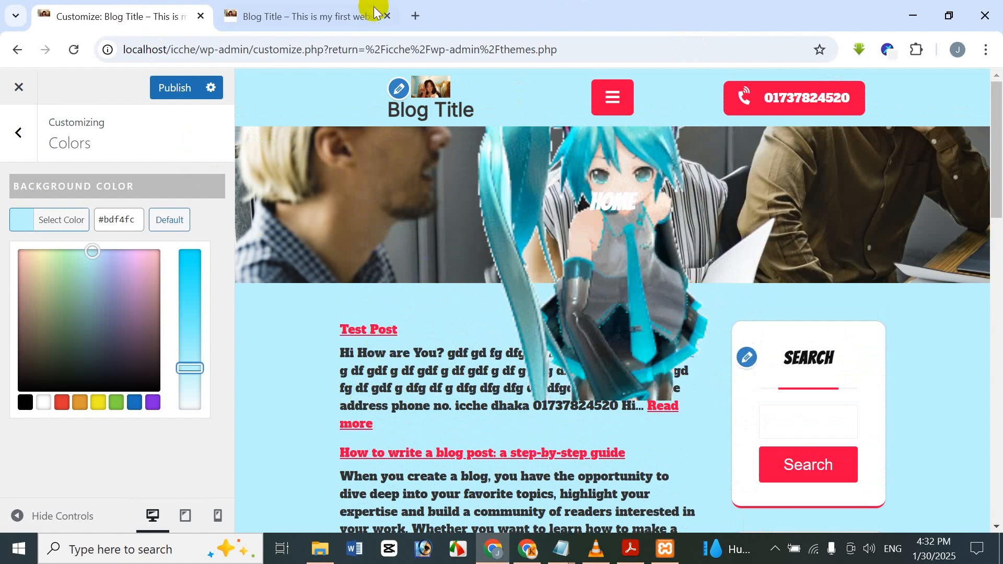
click(347, 12)
click(137, 13)
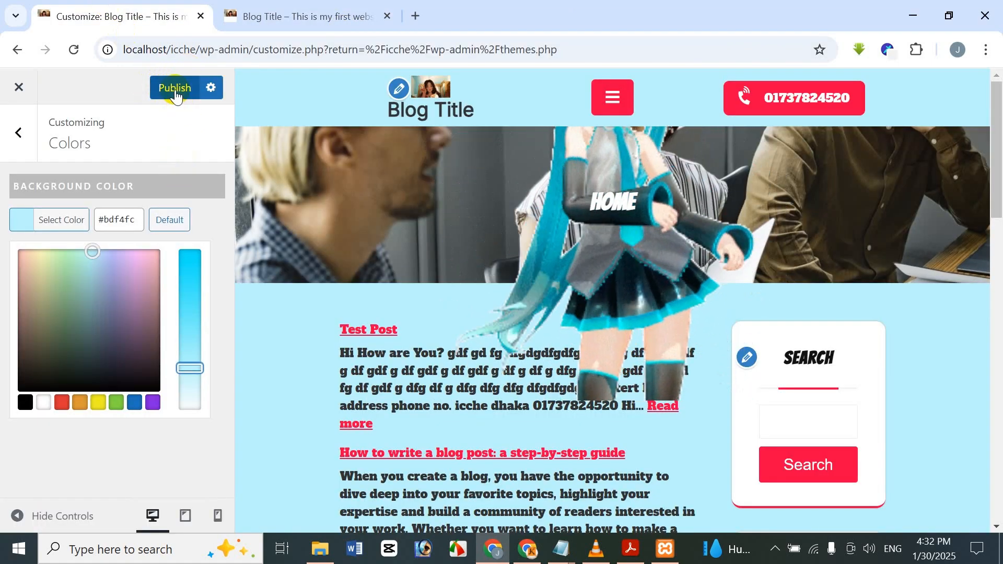
click(174, 86)
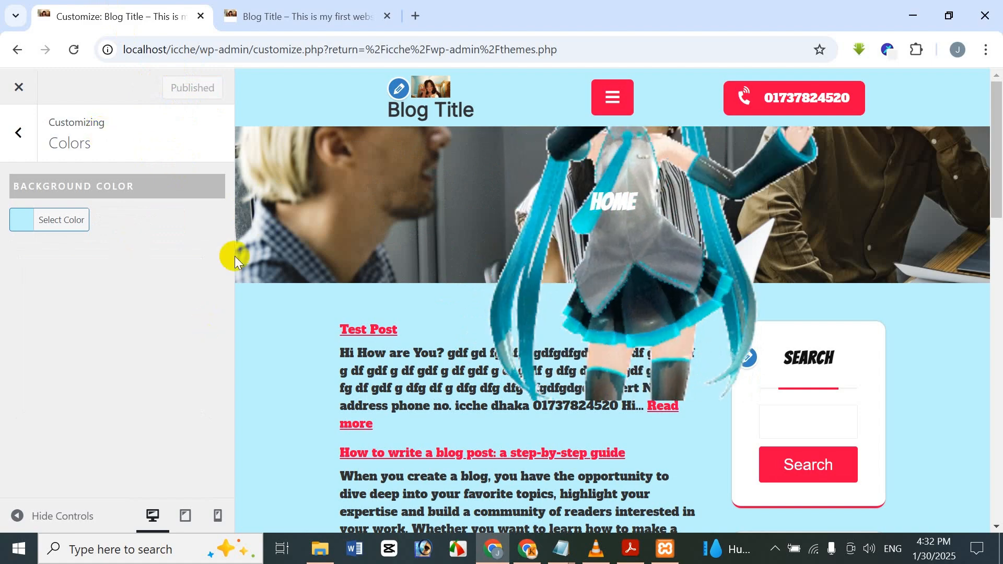
Reload the live site and examine the published background color along the home page.
click(302, 11)
click(72, 51)
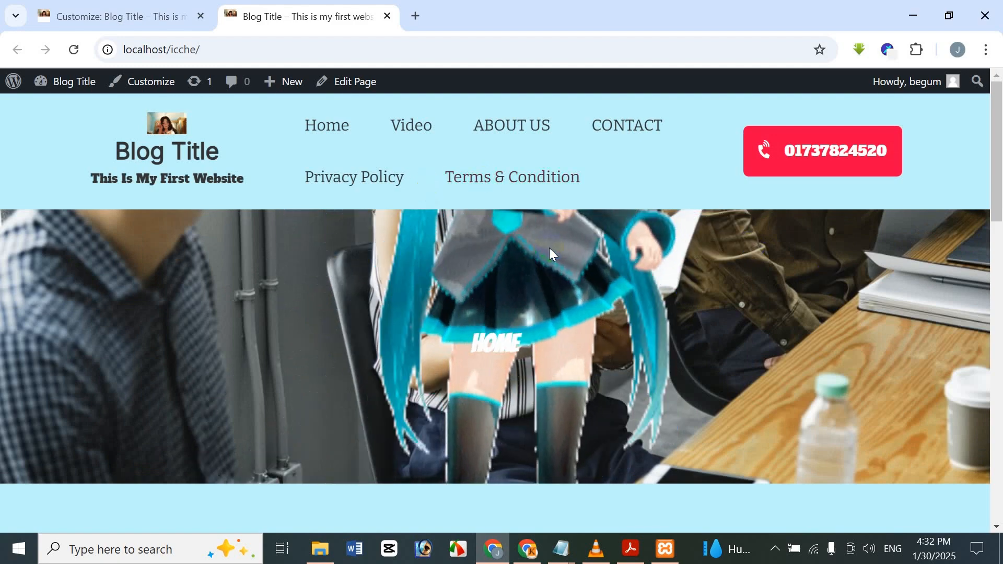
scroll(553, 261, down, 6)
scroll(549, 273, up, 3)
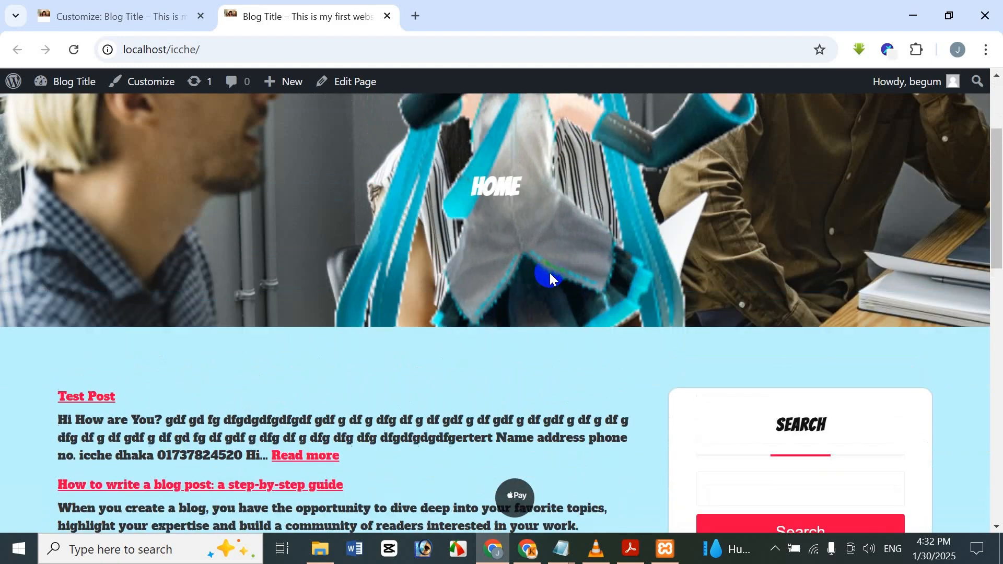
scroll(543, 261, down, 3)
scroll(535, 265, up, 6)
scroll(335, 228, down, 2)
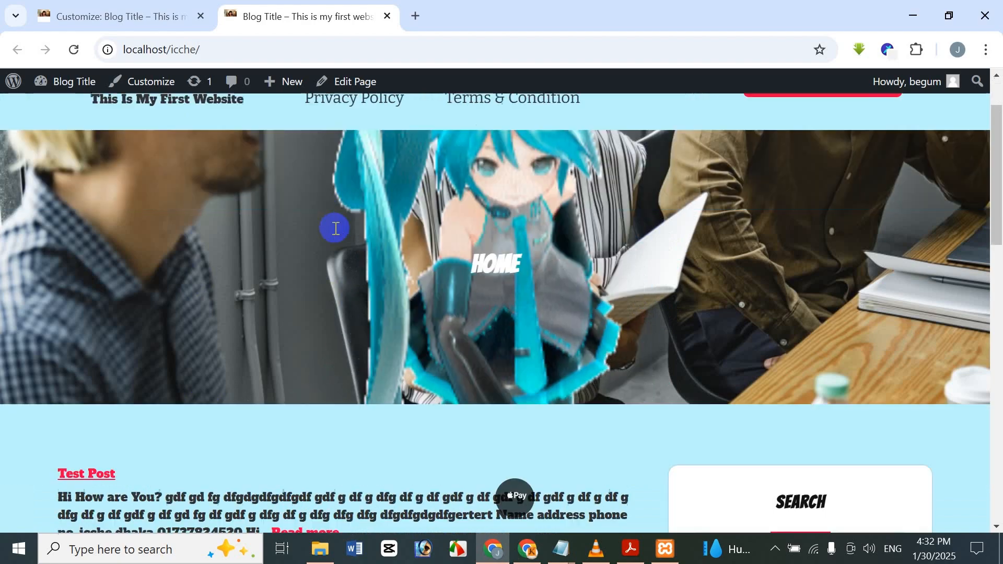
Look over the live home page once more, then return to the customizer and review the background color picker and its hex value.
scroll(335, 228, down, 5)
scroll(322, 228, up, 8)
click(119, 7)
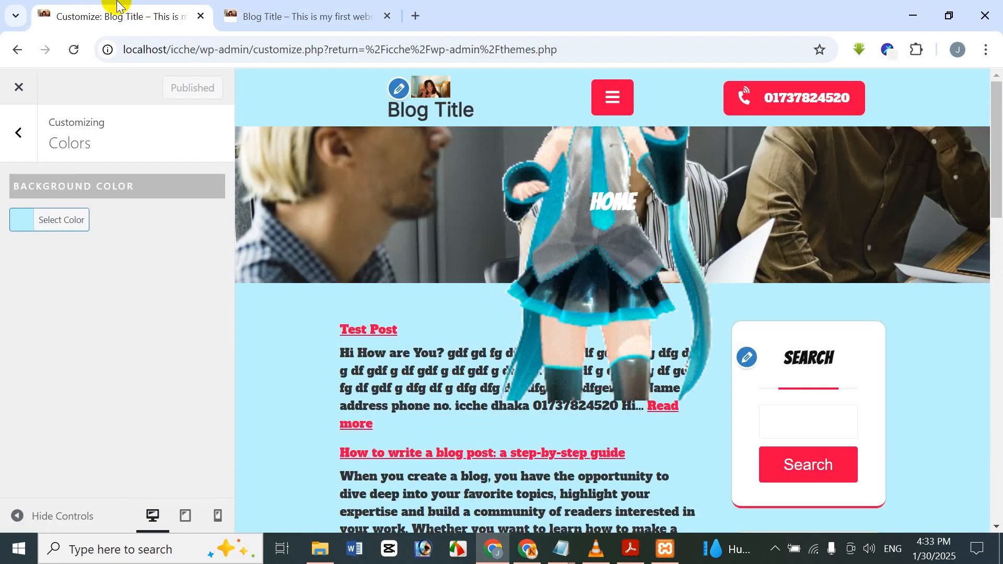
click(31, 225)
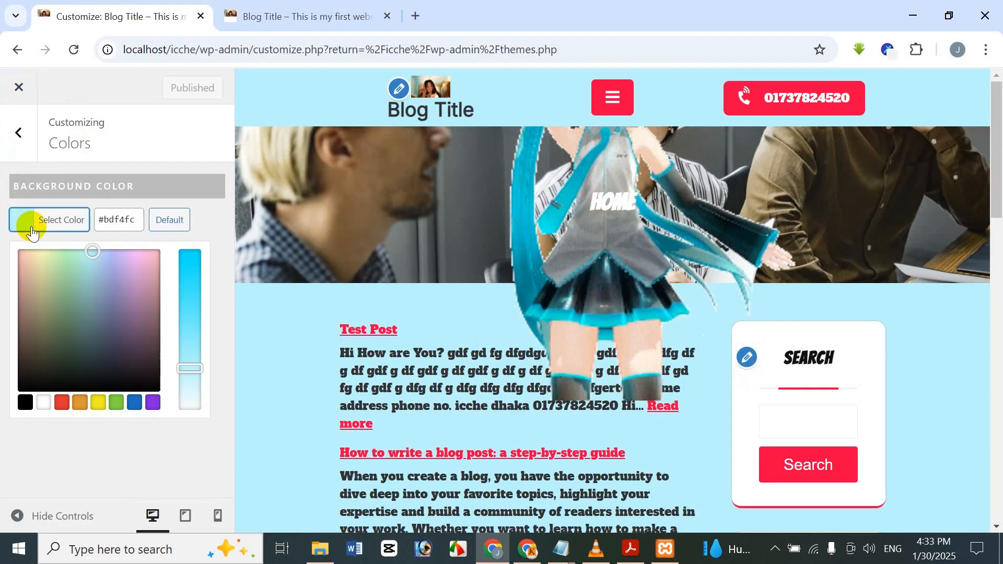
click(104, 221)
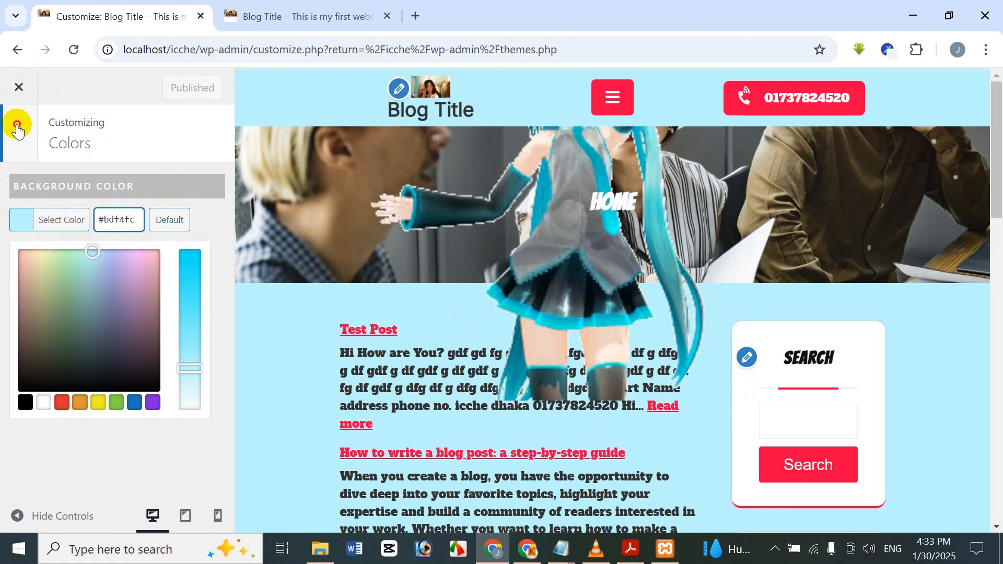
Open the background image settings and look at the upload and media library options for selecting an image.
click(17, 131)
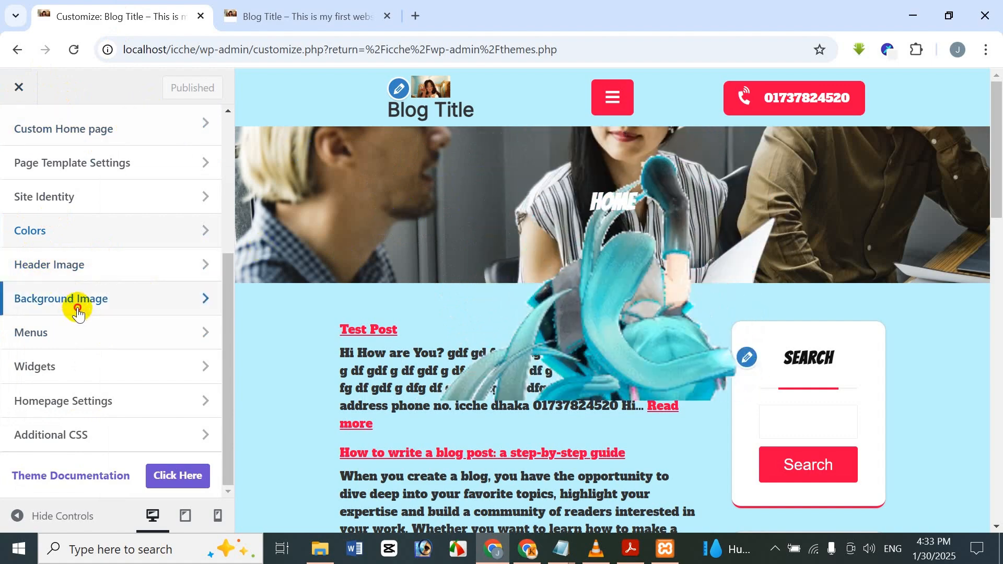
click(78, 310)
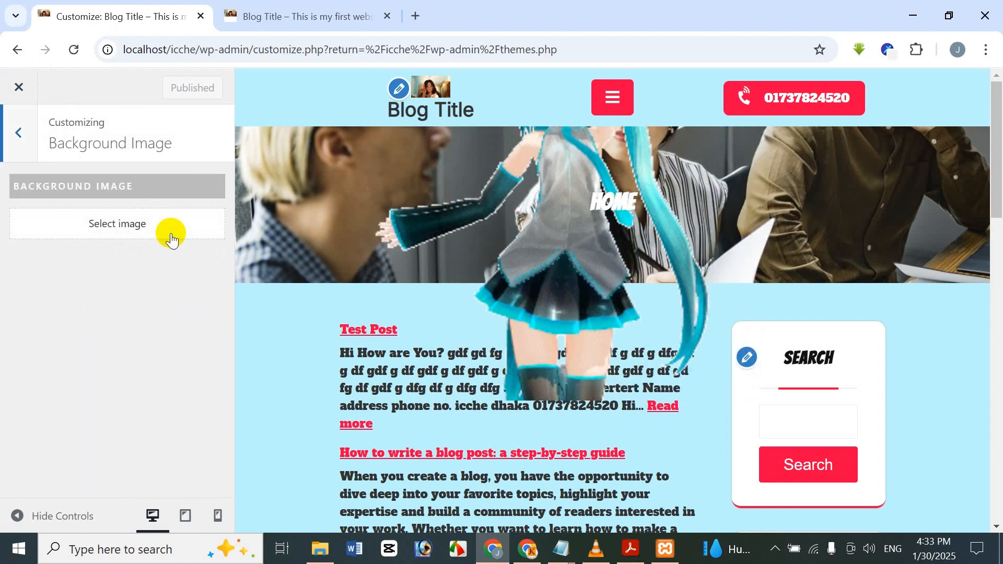
click(162, 222)
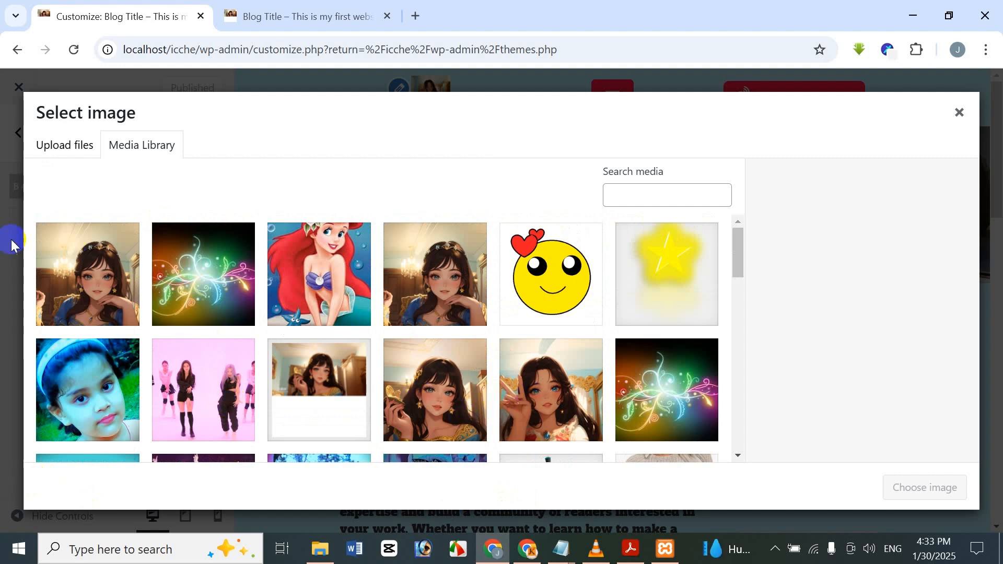
click(47, 157)
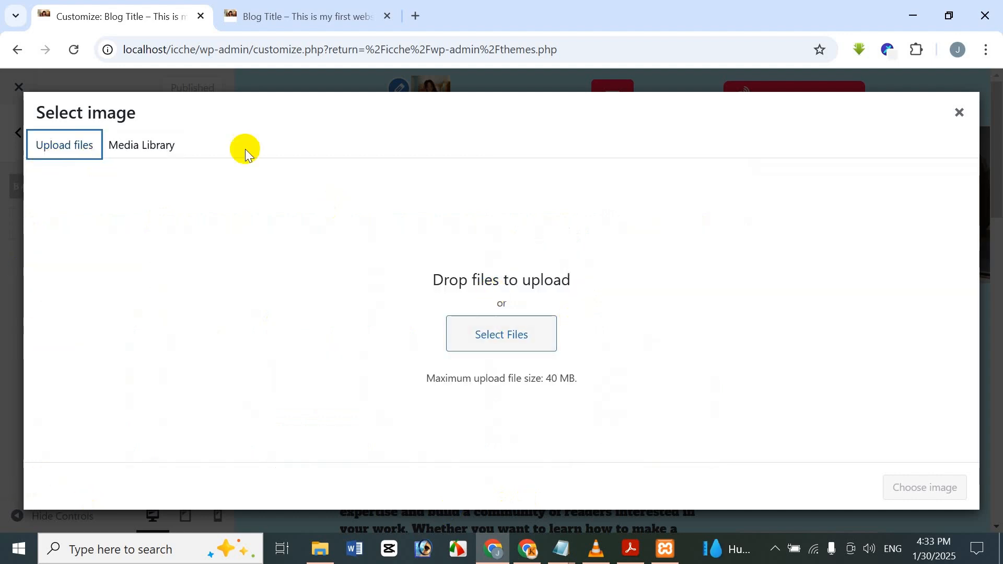
click(155, 144)
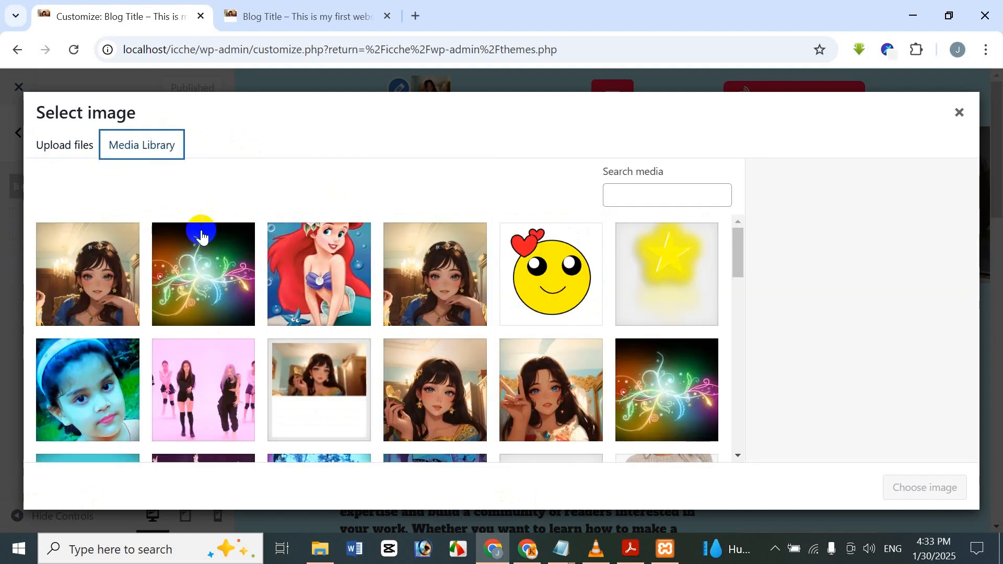
Upload Screenshot_1 from the ENJOY THE NICE IMAGE LET'S GO folder in Documents > All Programs to the media library.
click(70, 156)
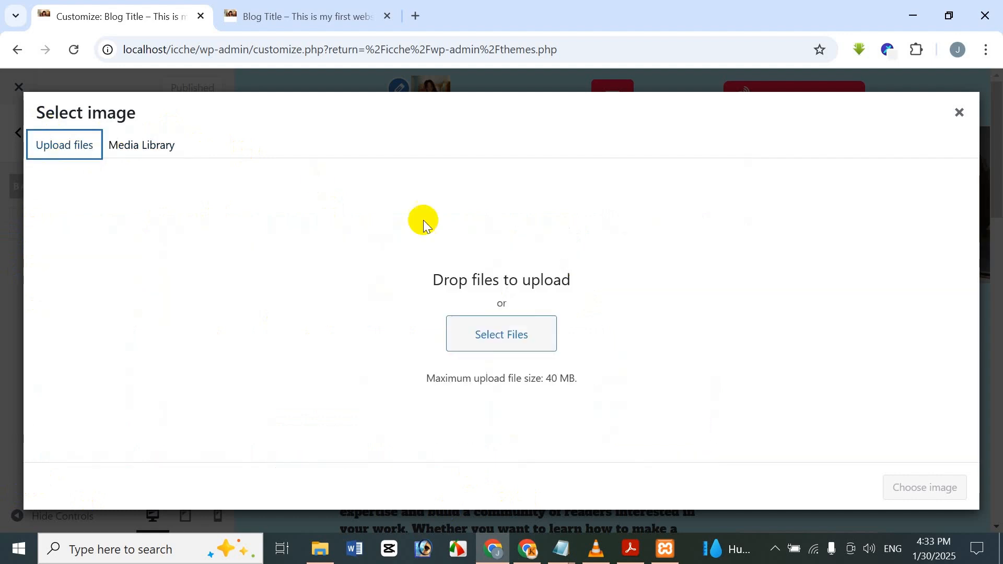
click(522, 341)
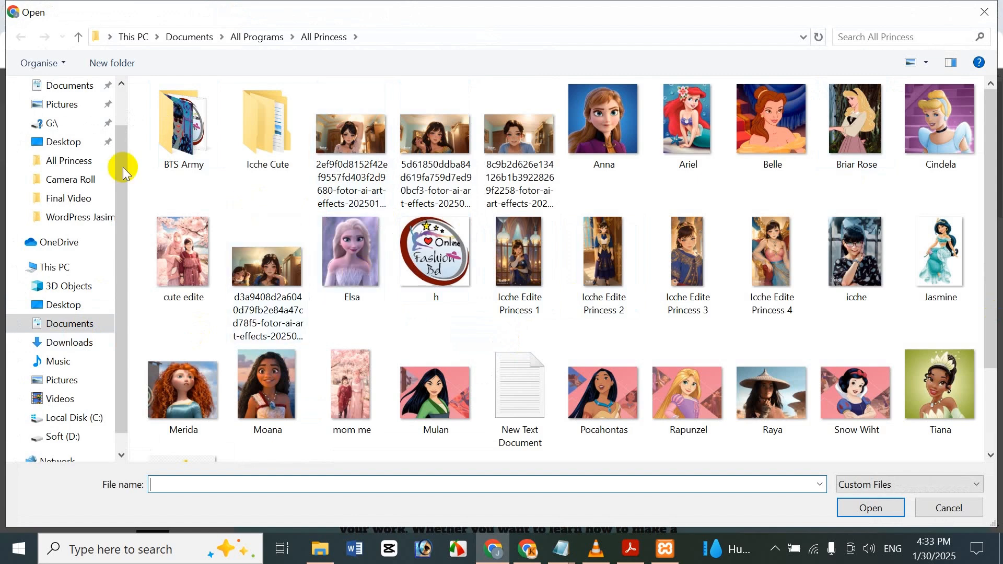
click(78, 92)
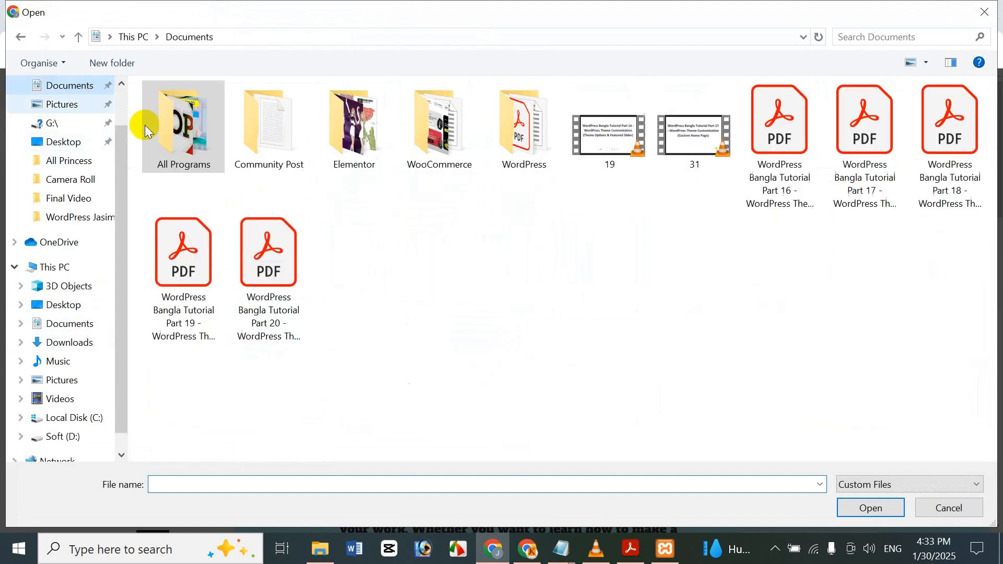
double_click(191, 124)
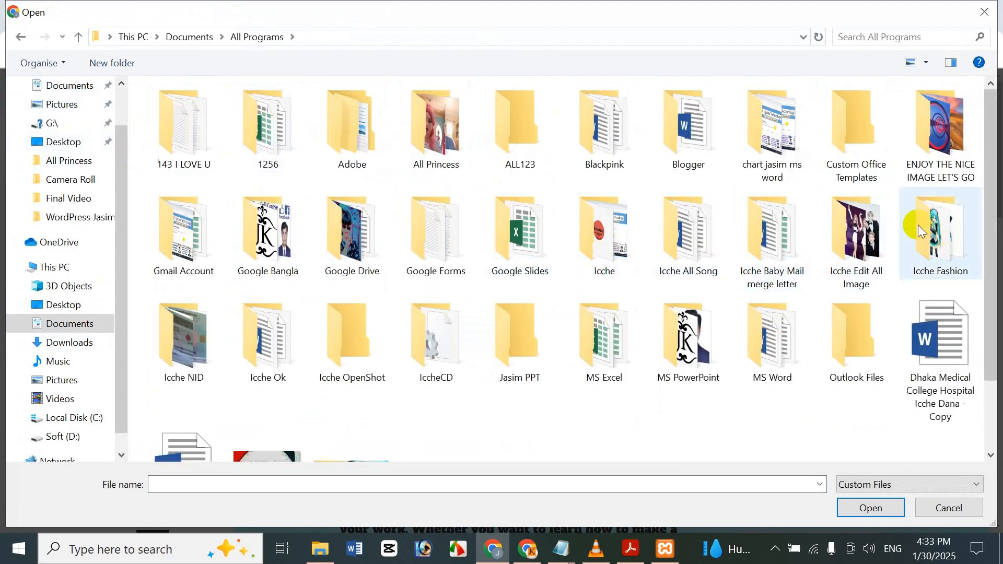
double_click(942, 142)
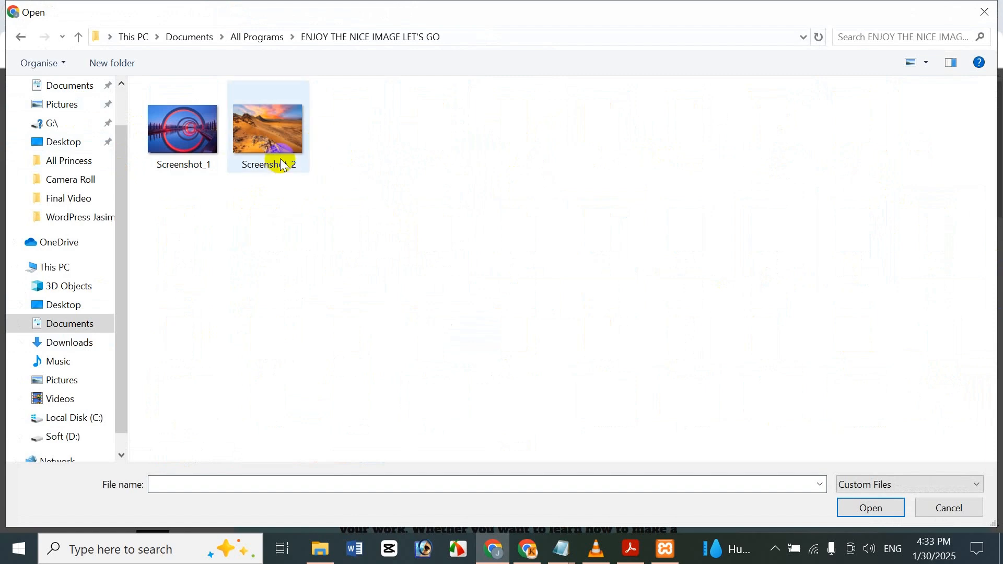
click(880, 518)
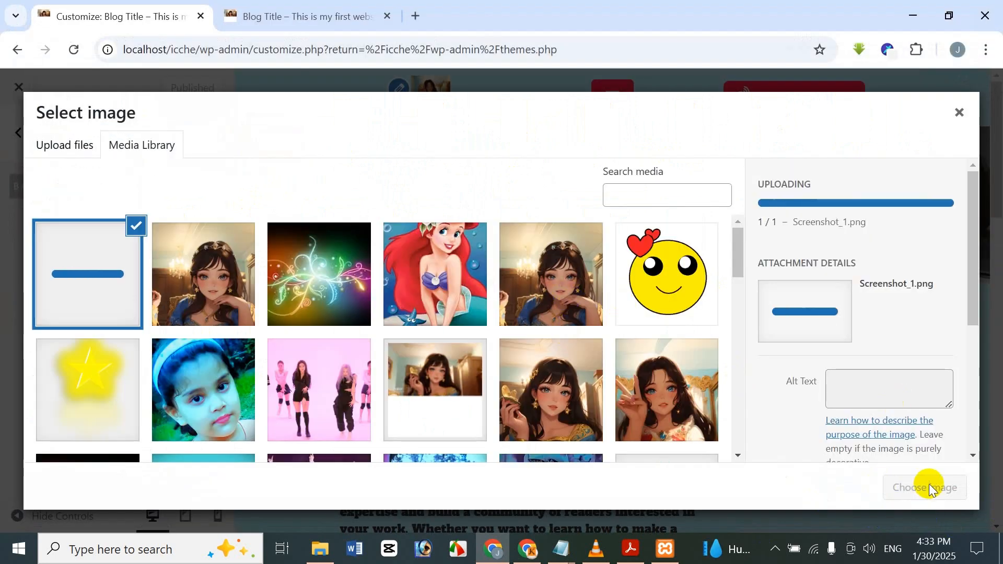
Set the uploaded Screenshot_1 as the site's background image and check it along the page preview.
scroll(915, 355, down, 3)
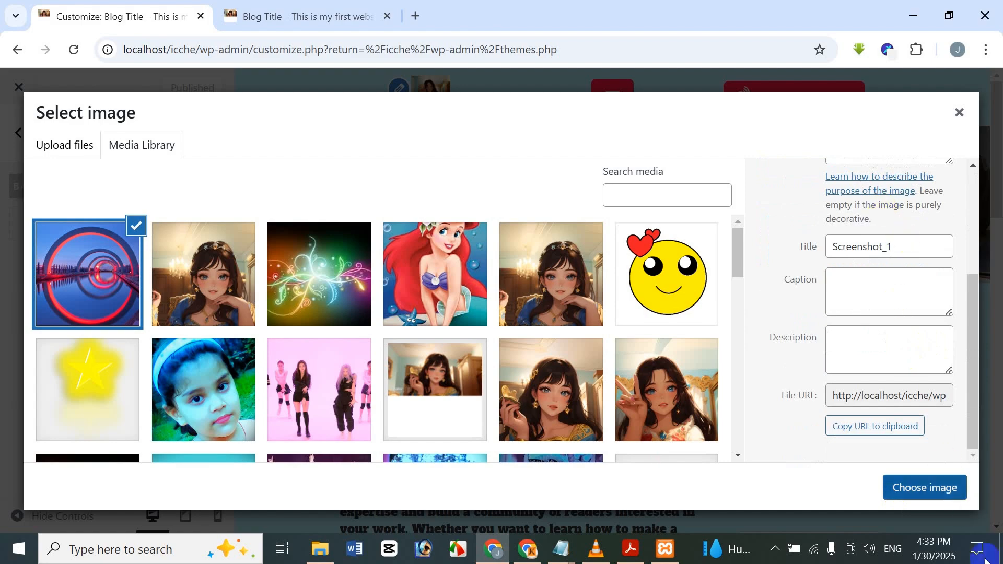
click(933, 490)
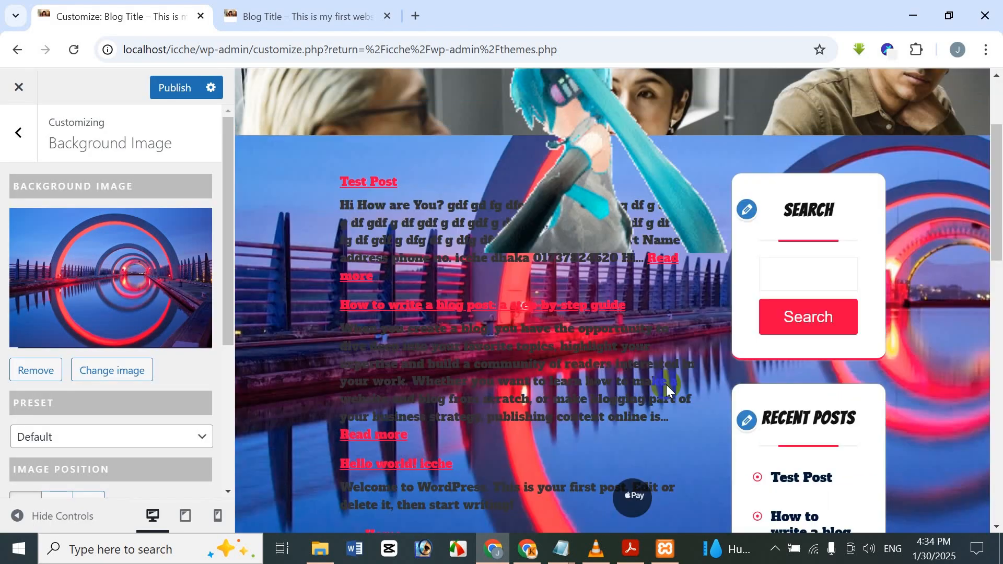
scroll(666, 385, down, 10)
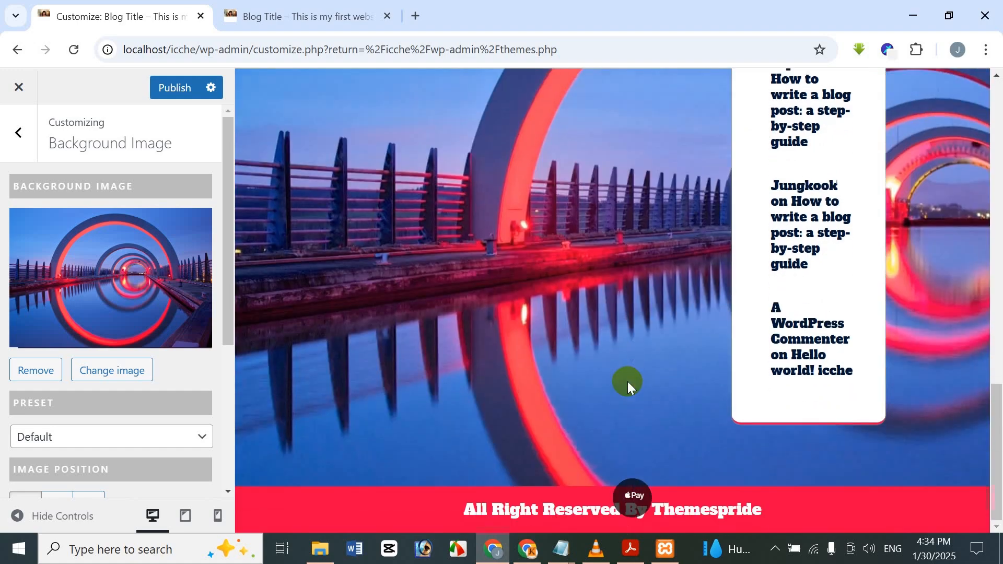
scroll(627, 381, up, 10)
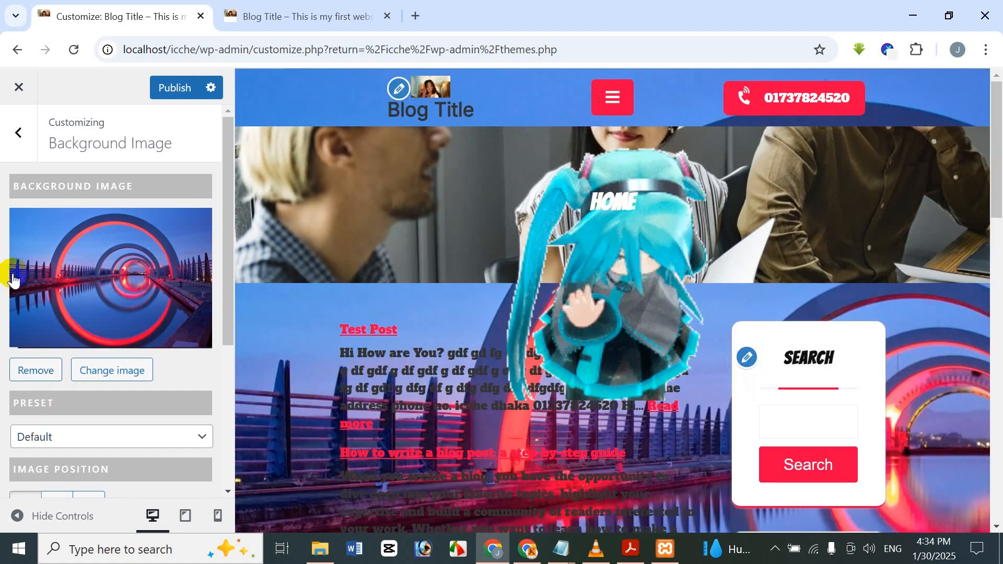
Remove the current background image, then upload Screenshot_2 from the same folder and set it as the background image.
click(36, 372)
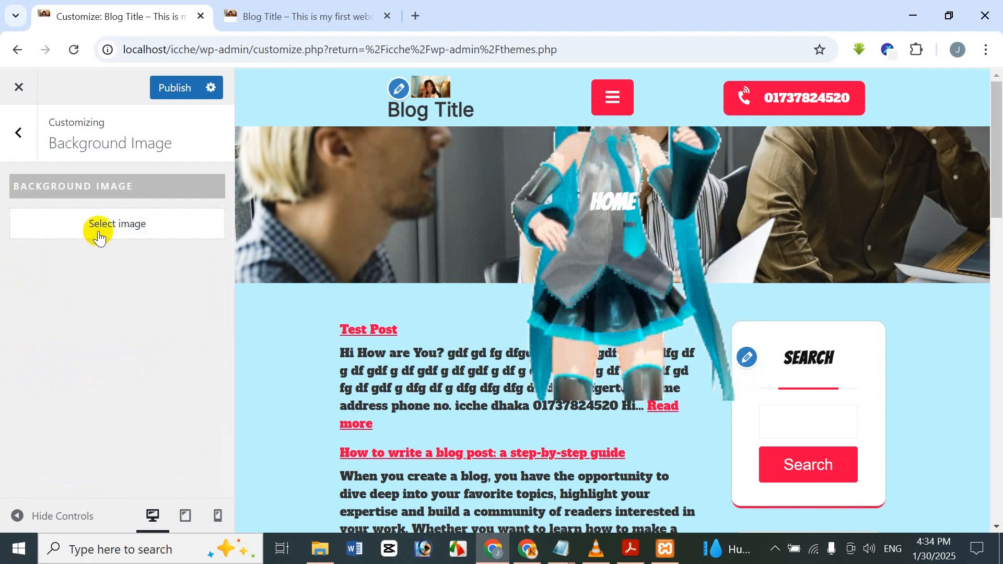
click(99, 238)
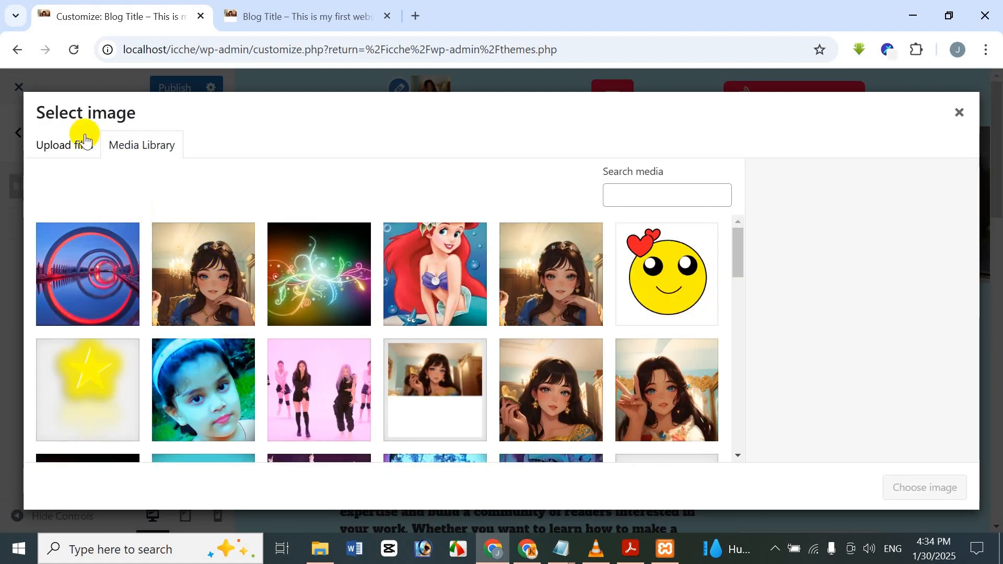
click(86, 141)
click(456, 349)
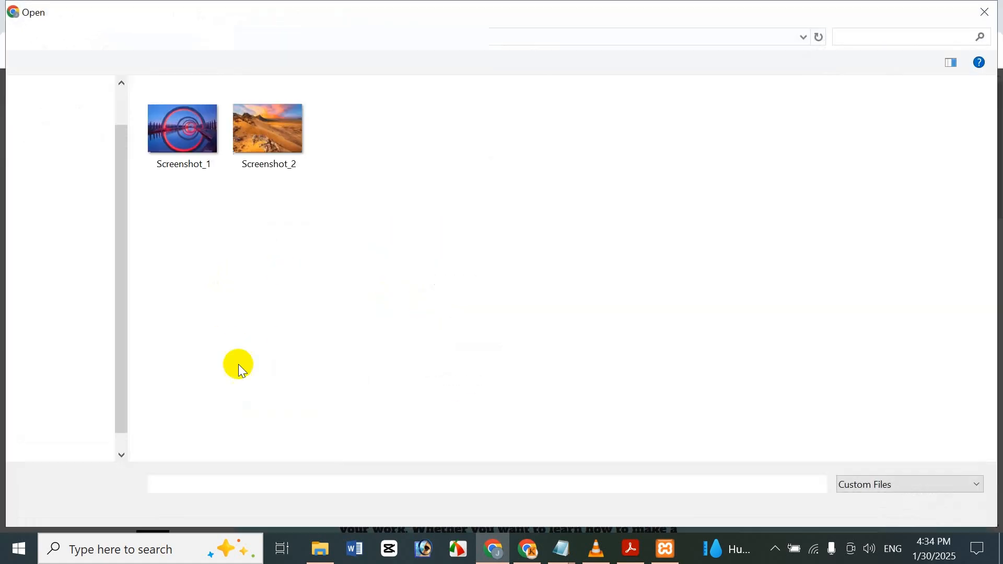
double_click(255, 131)
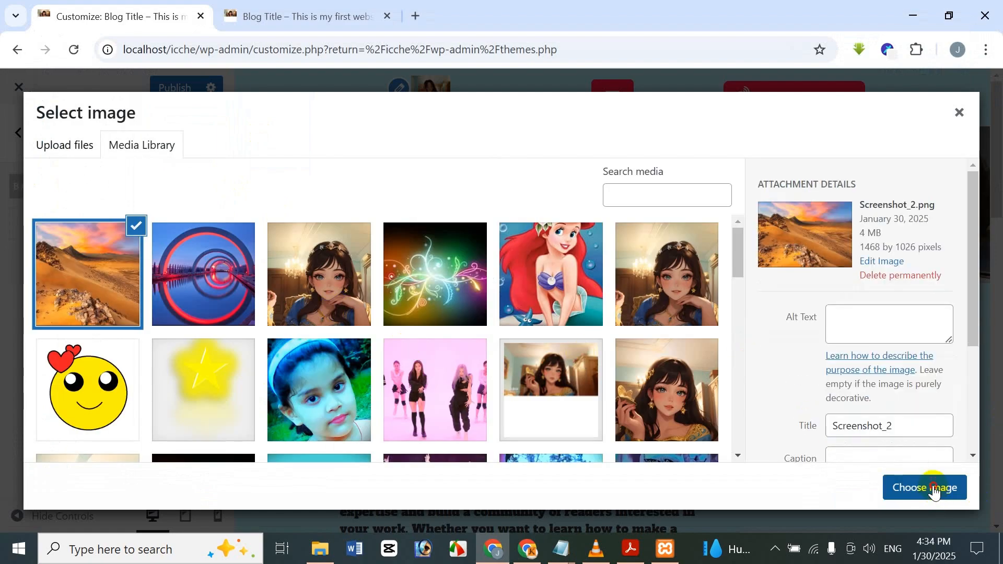
click(934, 491)
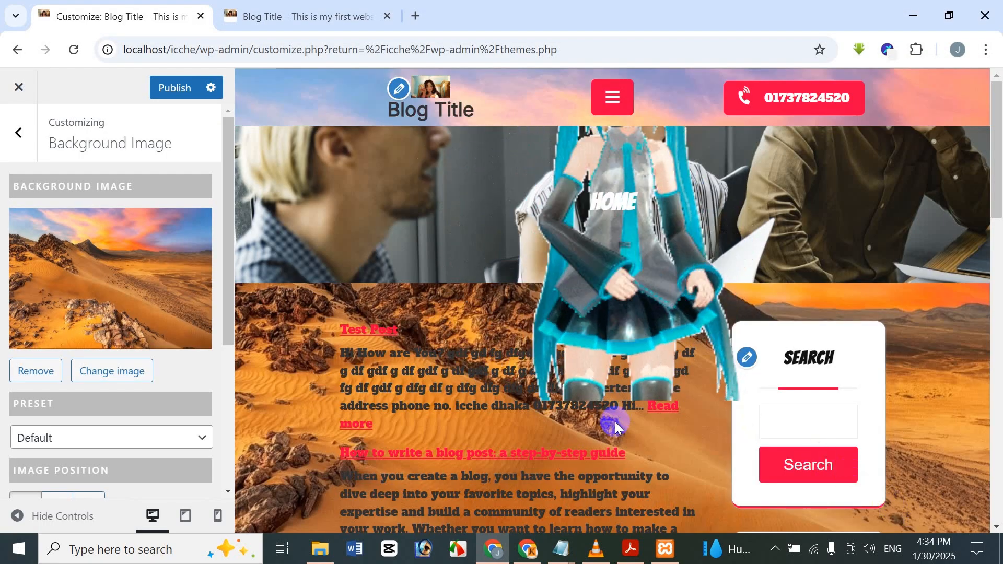
Start replacing the background image with a new upload and browse to the Edit All Image folder in Documents > All Programs.
click(139, 372)
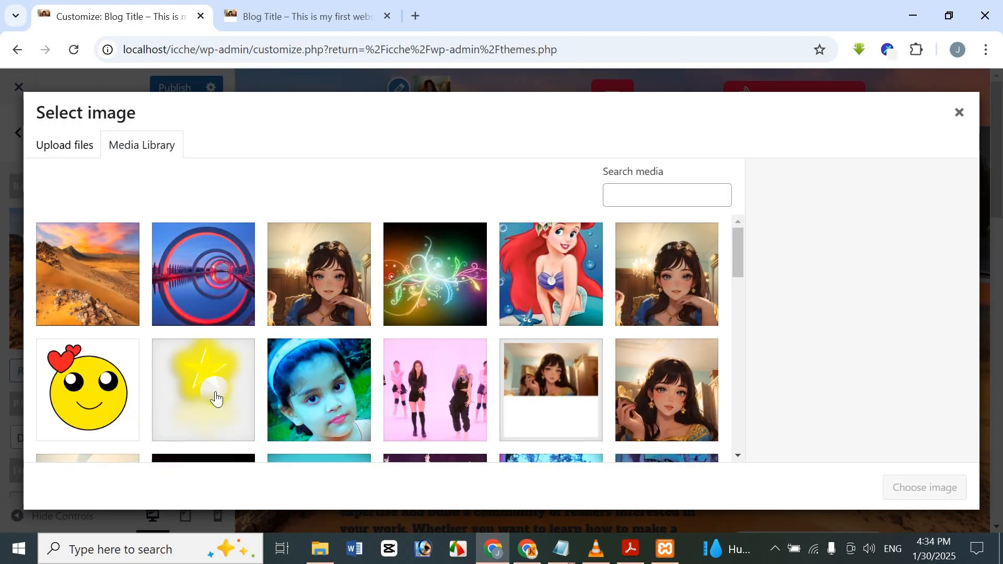
scroll(254, 275, down, 5)
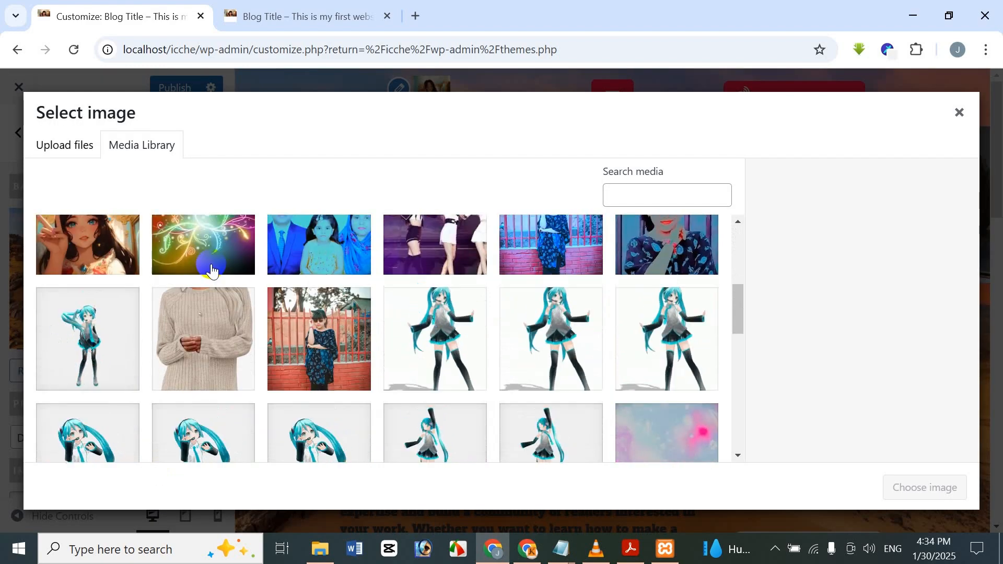
click(70, 149)
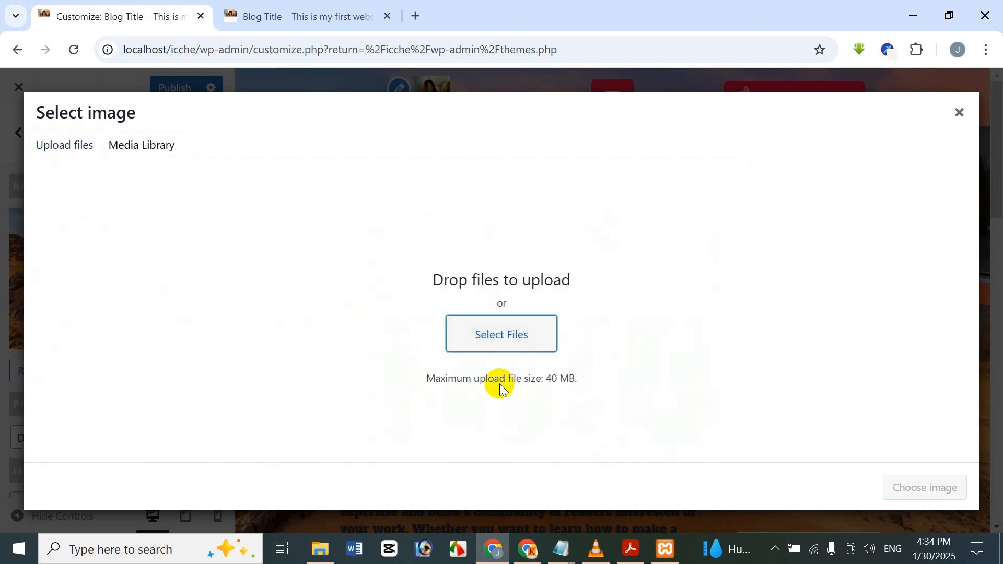
click(467, 336)
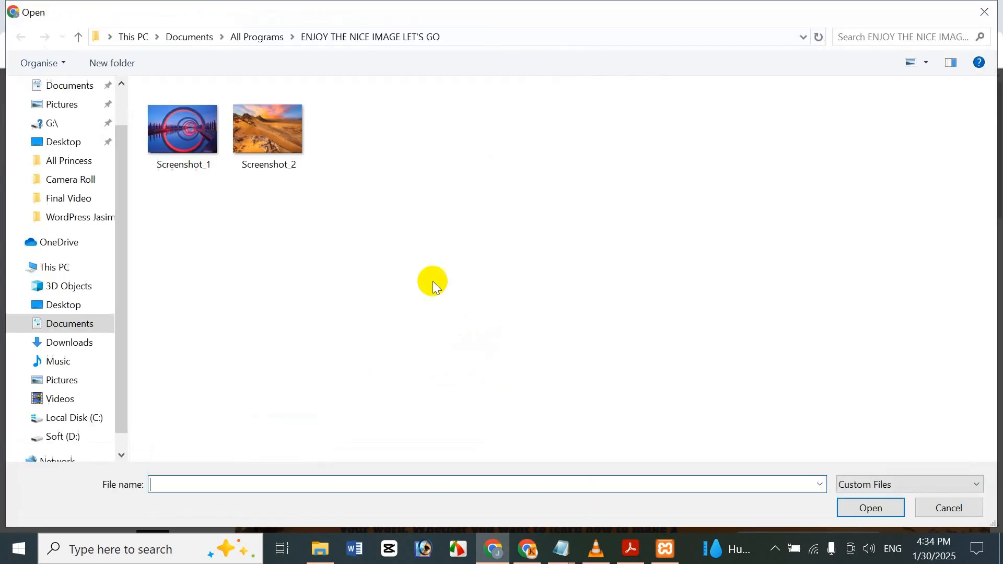
click(80, 103)
click(77, 88)
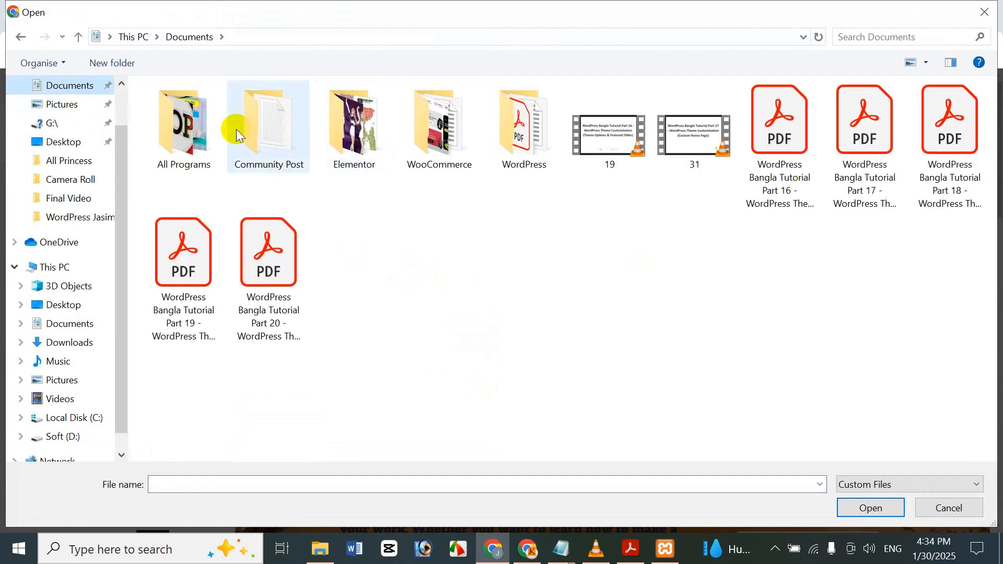
double_click(192, 124)
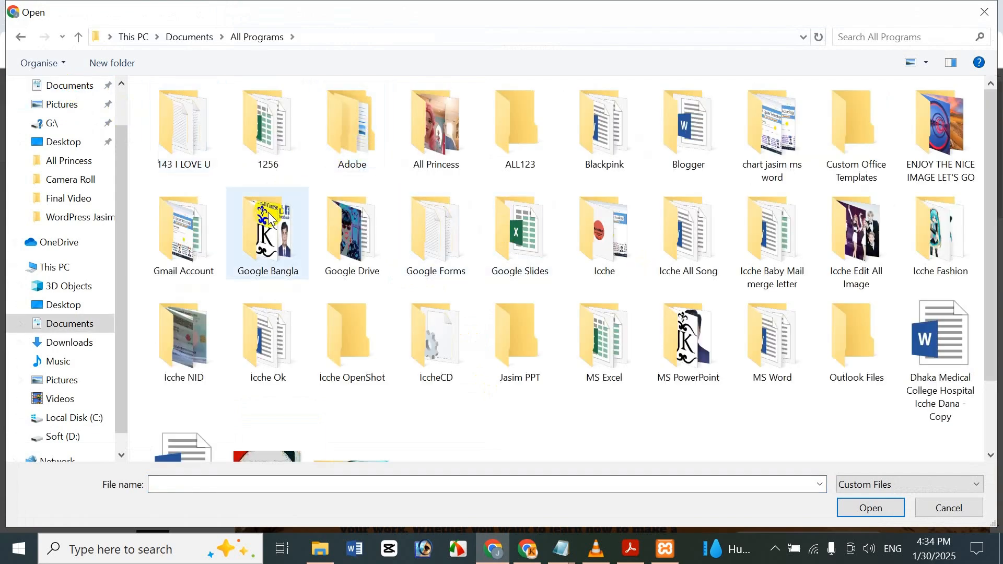
double_click(866, 263)
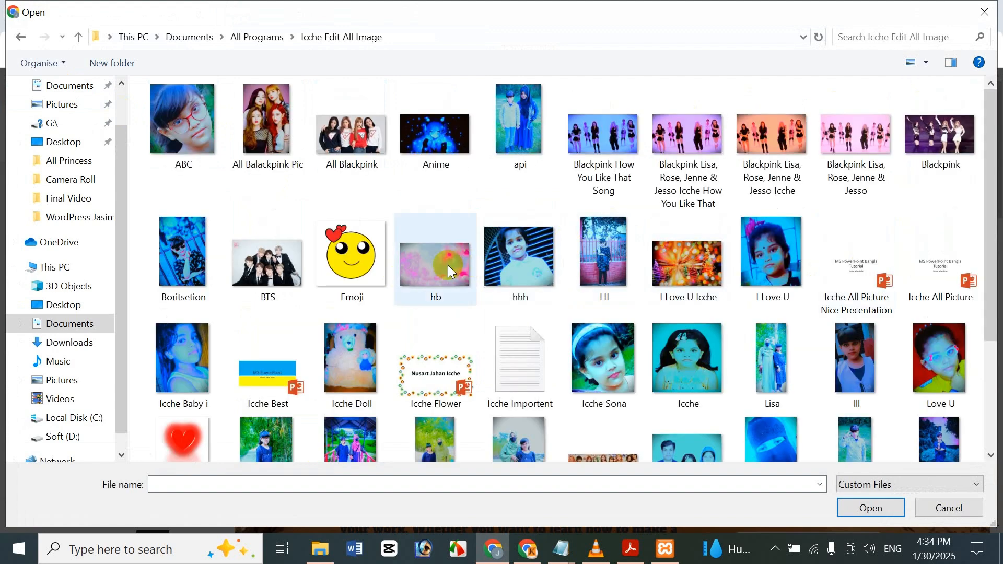
Upload the pink and blue hb picture, set it as the background image, and check it down the page preview.
scroll(448, 269, down, 3)
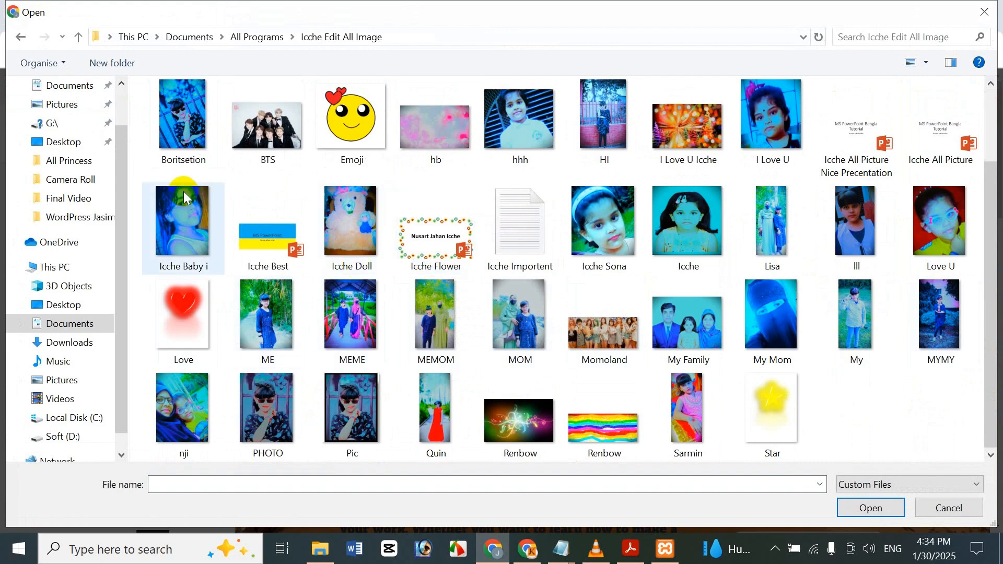
scroll(267, 181, up, 3)
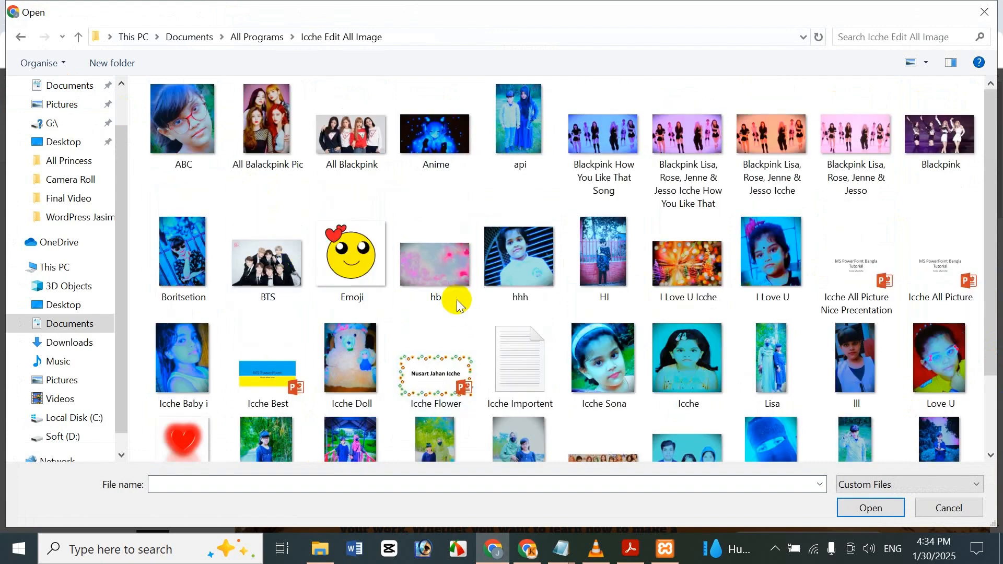
click(449, 277)
click(888, 508)
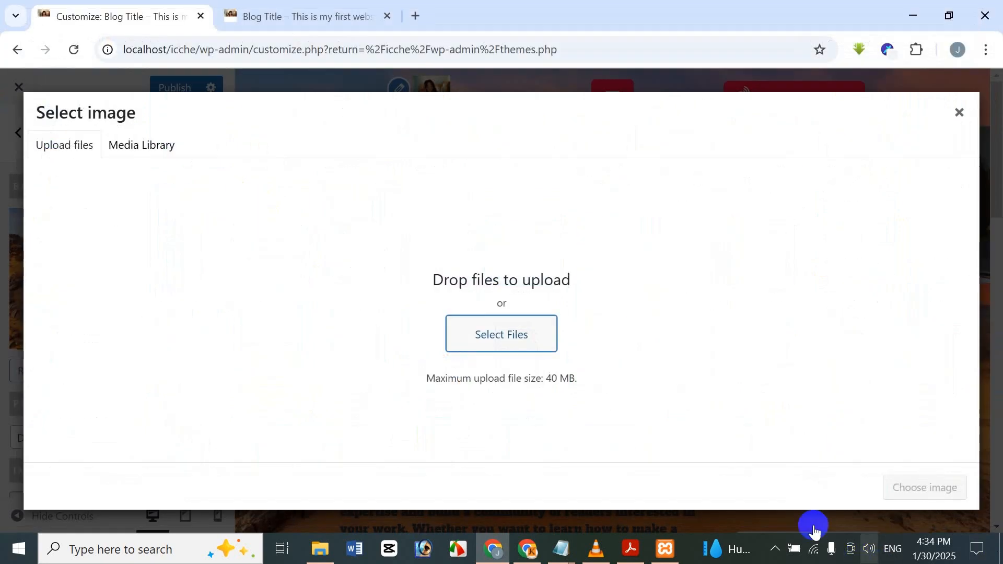
click(889, 487)
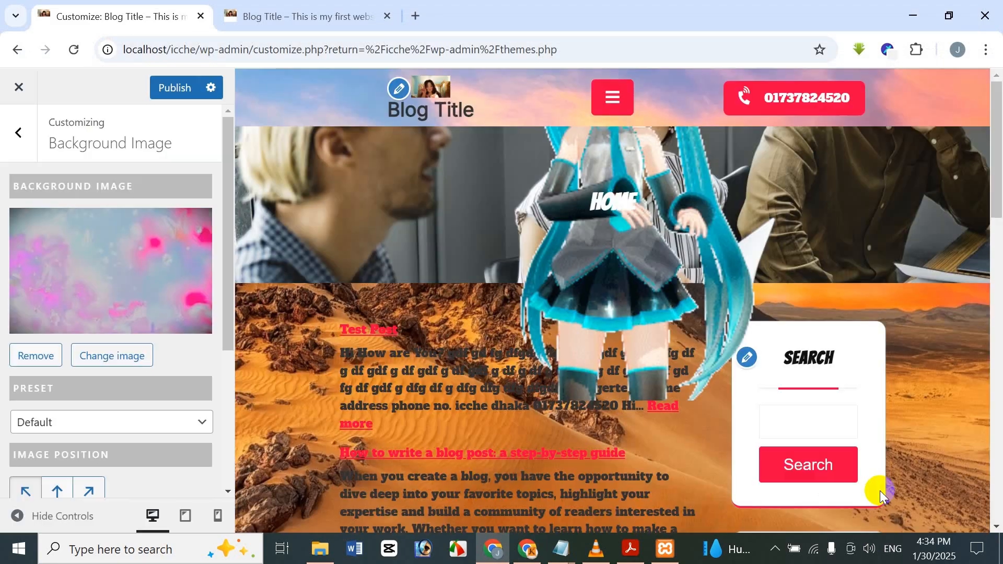
scroll(737, 375, down, 9)
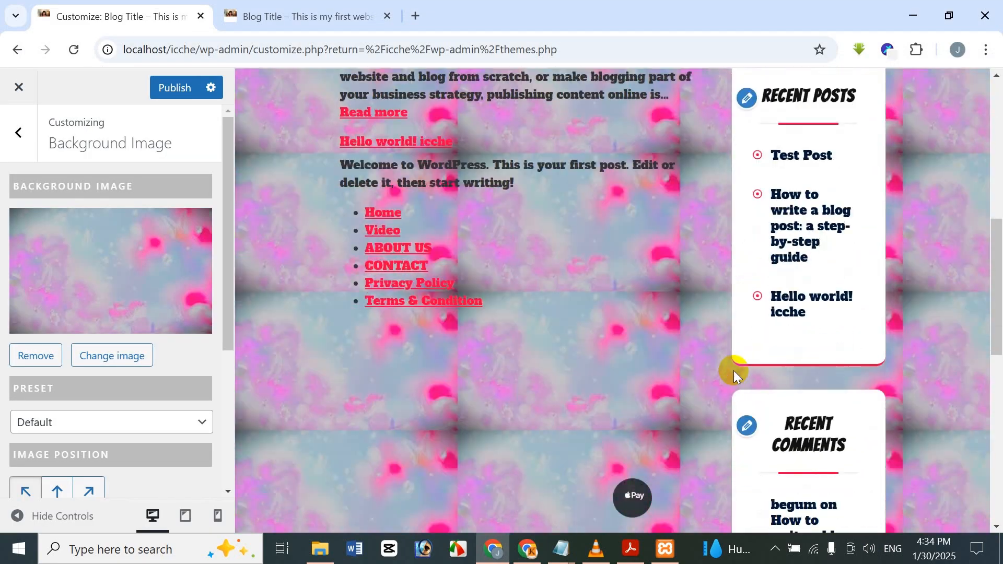
Try the Fill Screen preset for the background image and check it down the page preview.
scroll(733, 359, down, 5)
scroll(732, 353, up, 7)
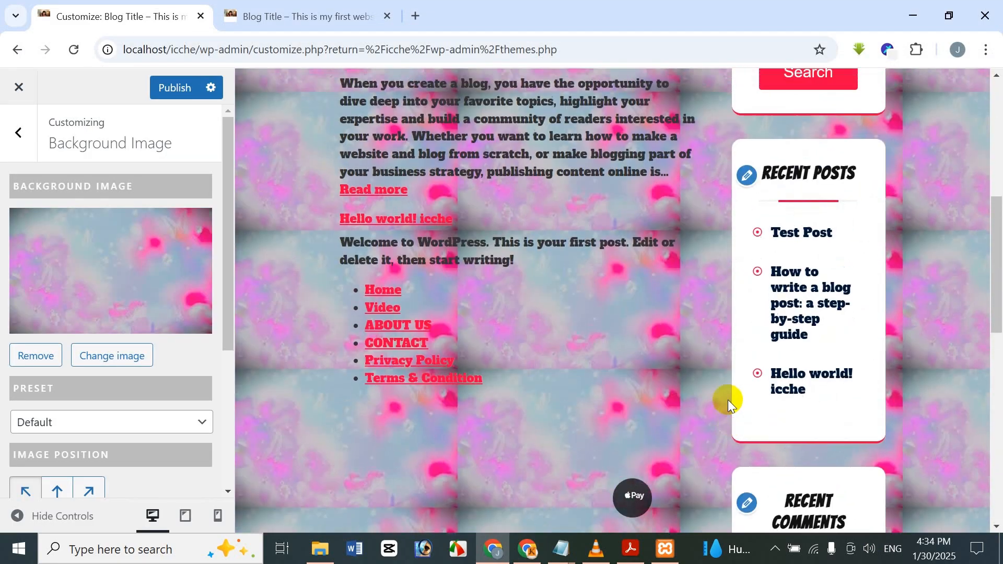
scroll(728, 400, up, 7)
scroll(724, 396, down, 4)
scroll(725, 394, up, 4)
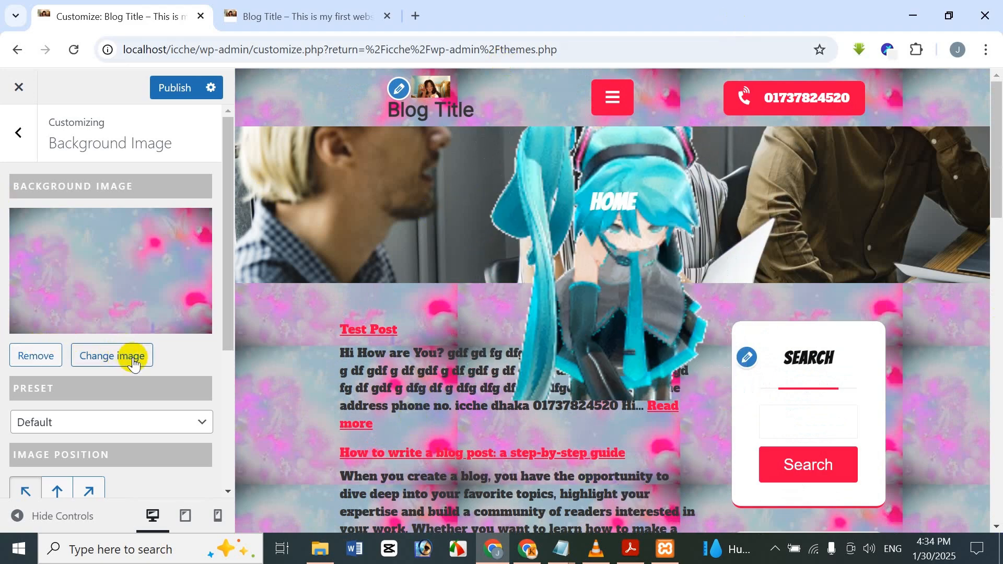
scroll(58, 221, down, 4)
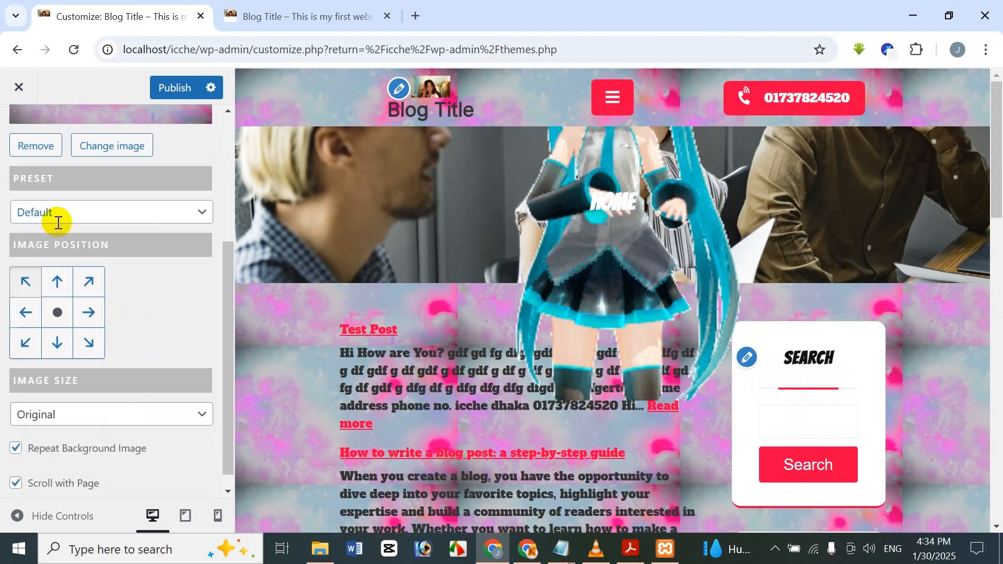
scroll(58, 222, down, 1)
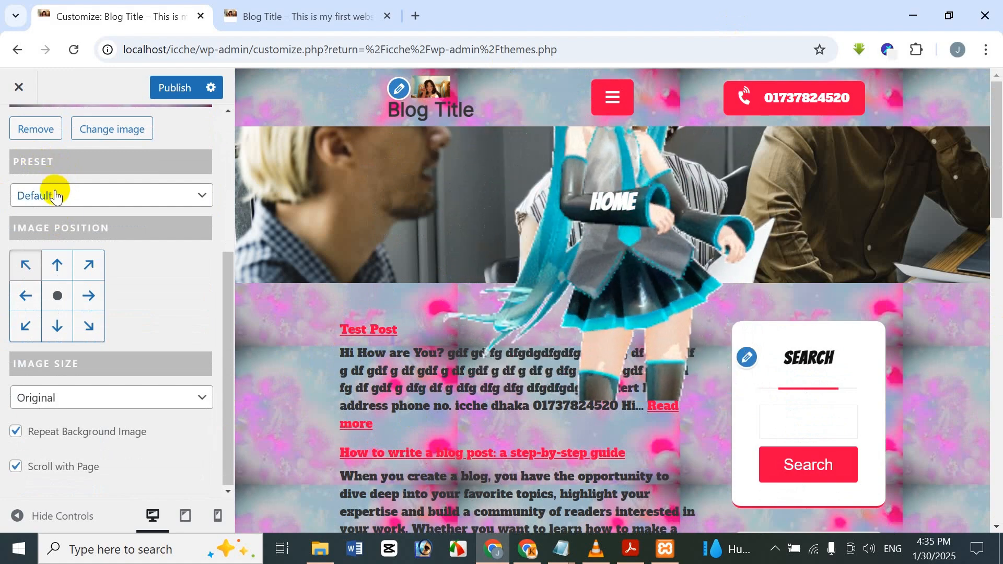
click(57, 196)
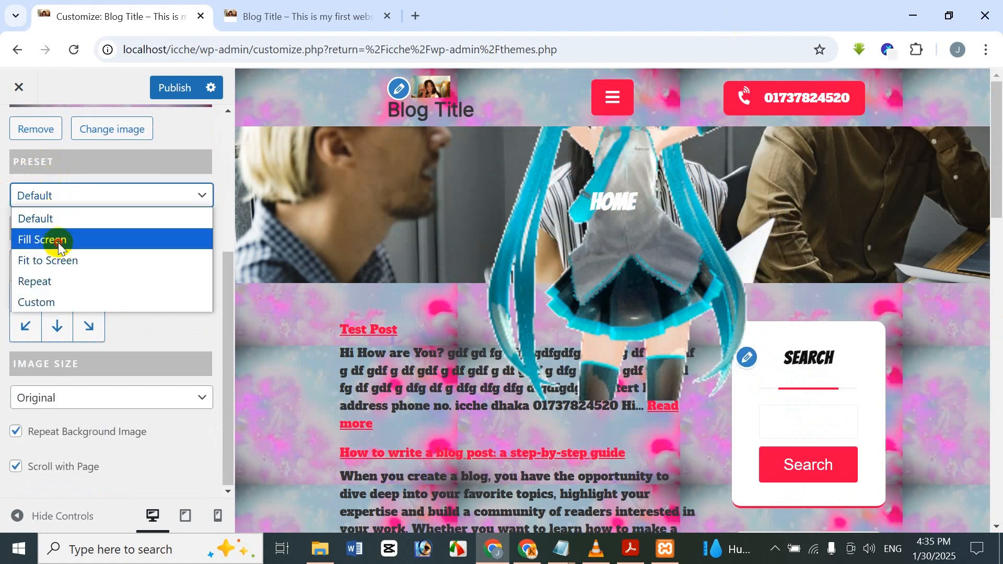
click(58, 243)
scroll(839, 298, down, 6)
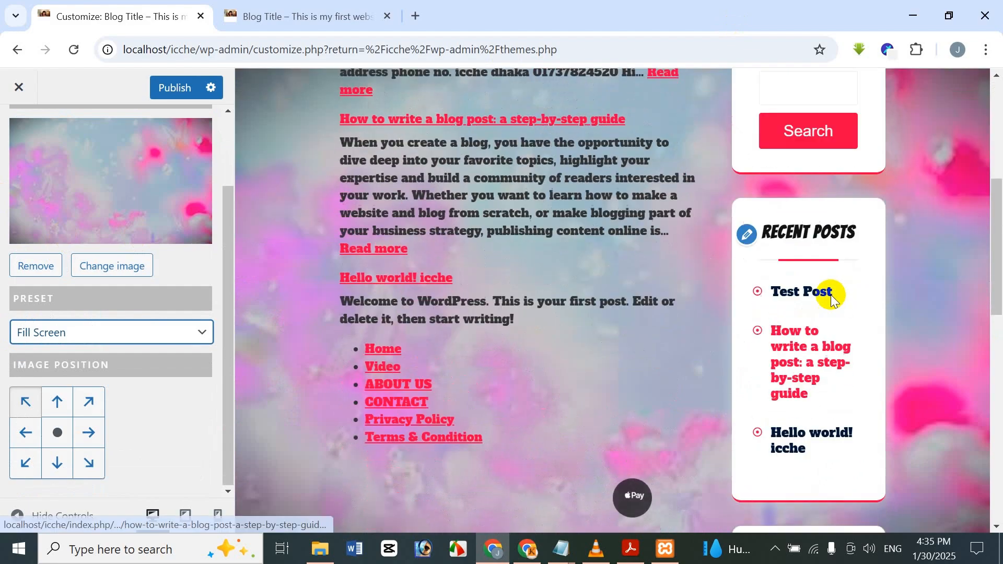
scroll(824, 293, up, 5)
scroll(816, 296, up, 1)
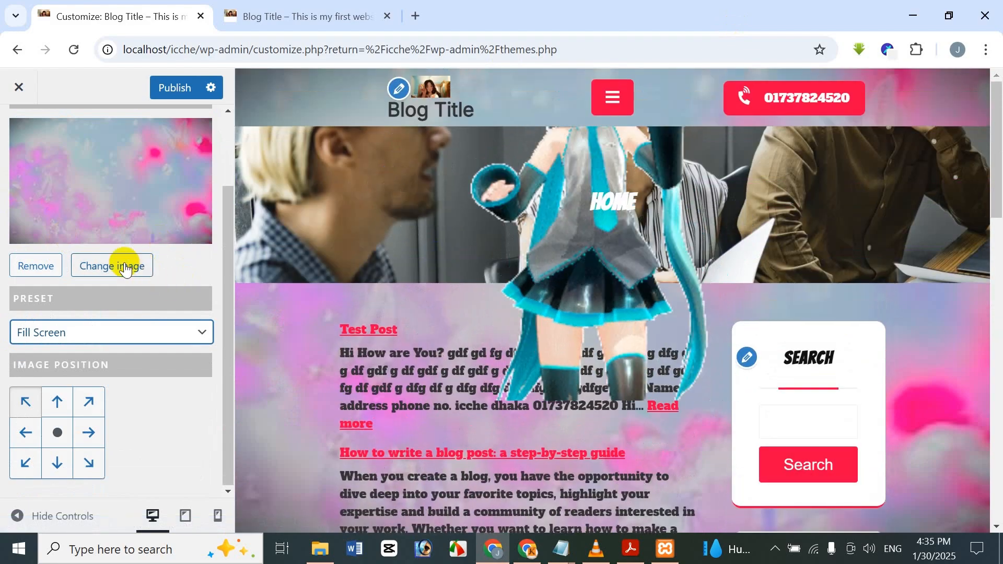
Try the Default, Fit to Screen and Repeat presets for the background image in turn.
click(50, 345)
click(41, 354)
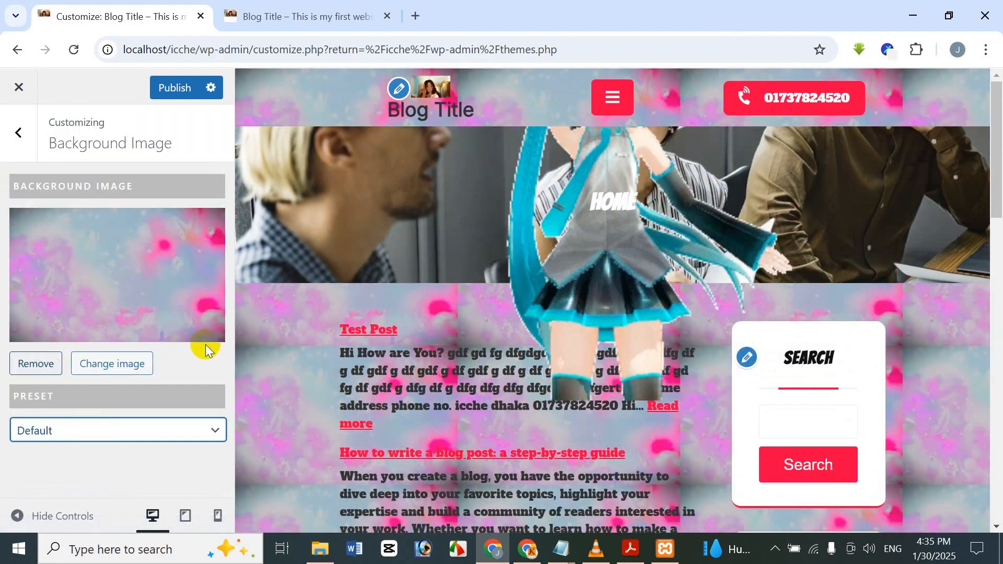
click(66, 433)
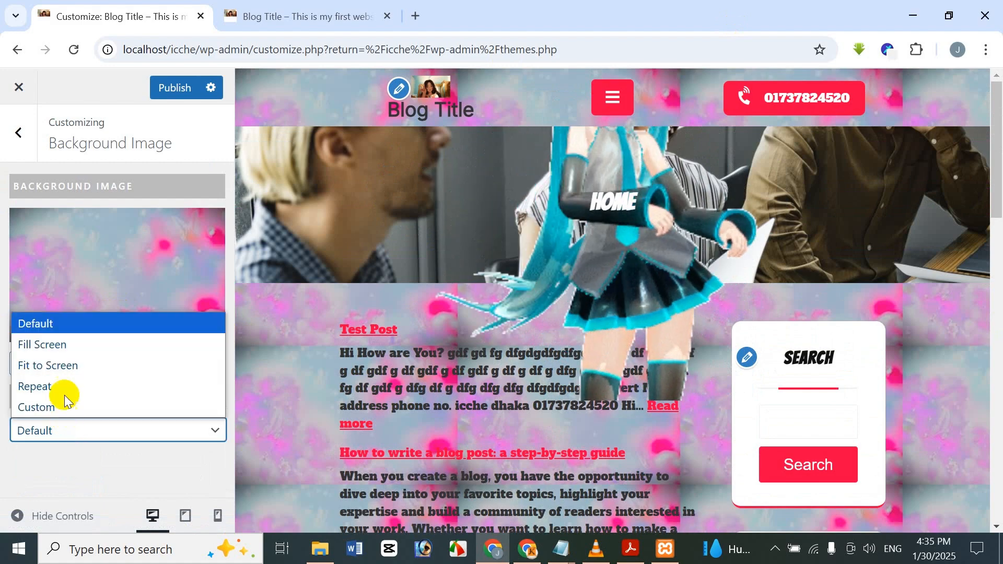
click(74, 374)
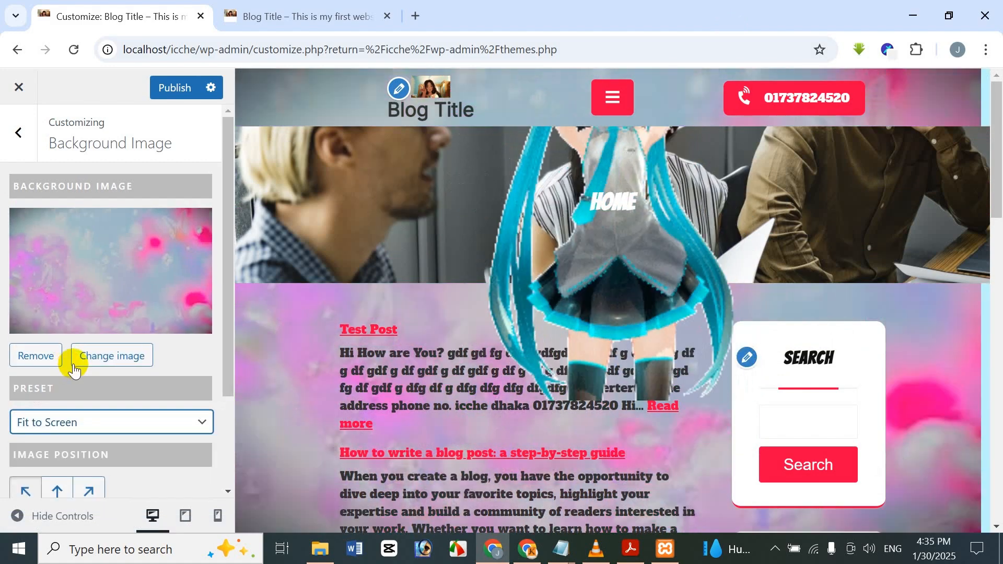
scroll(90, 325, down, 3)
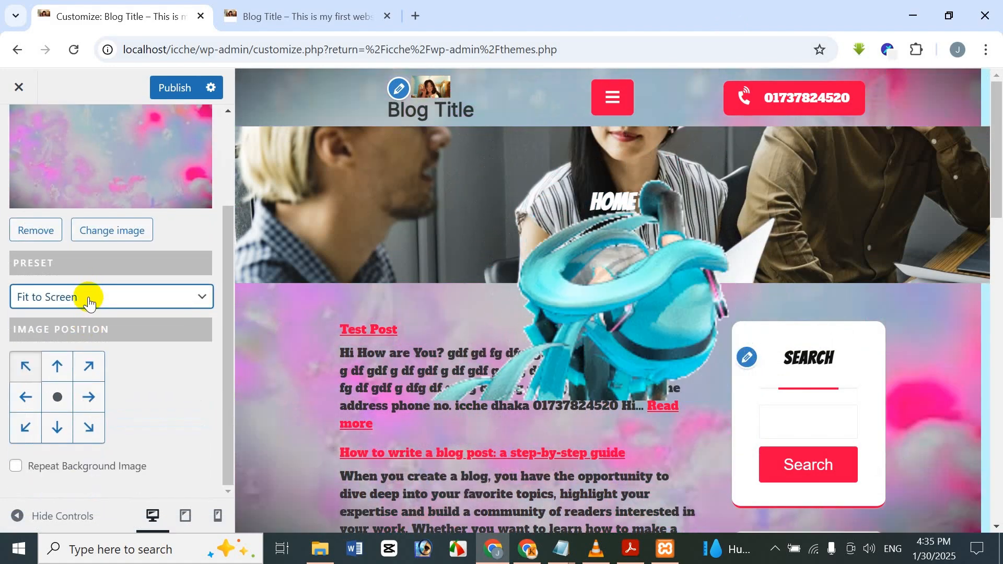
click(88, 302)
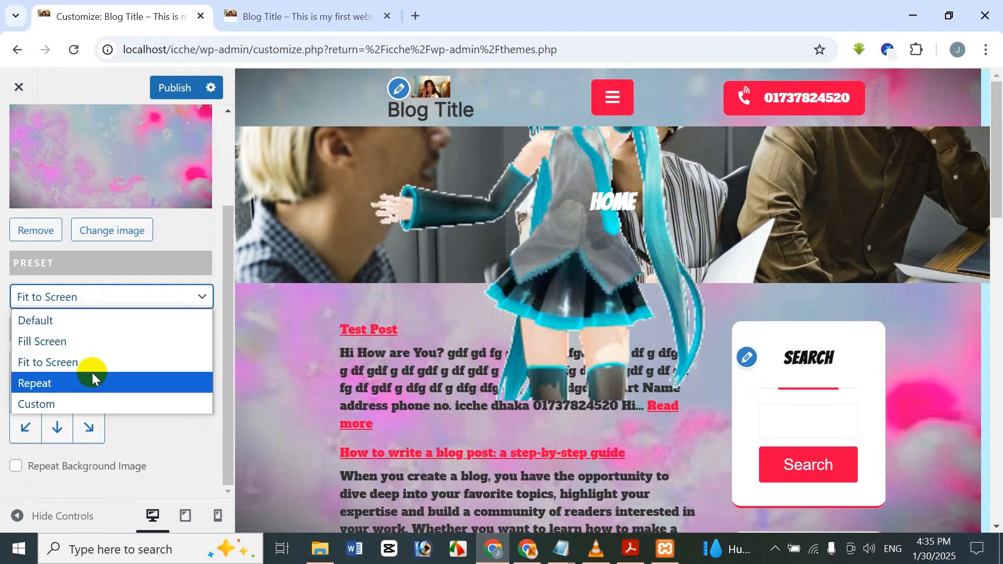
click(92, 380)
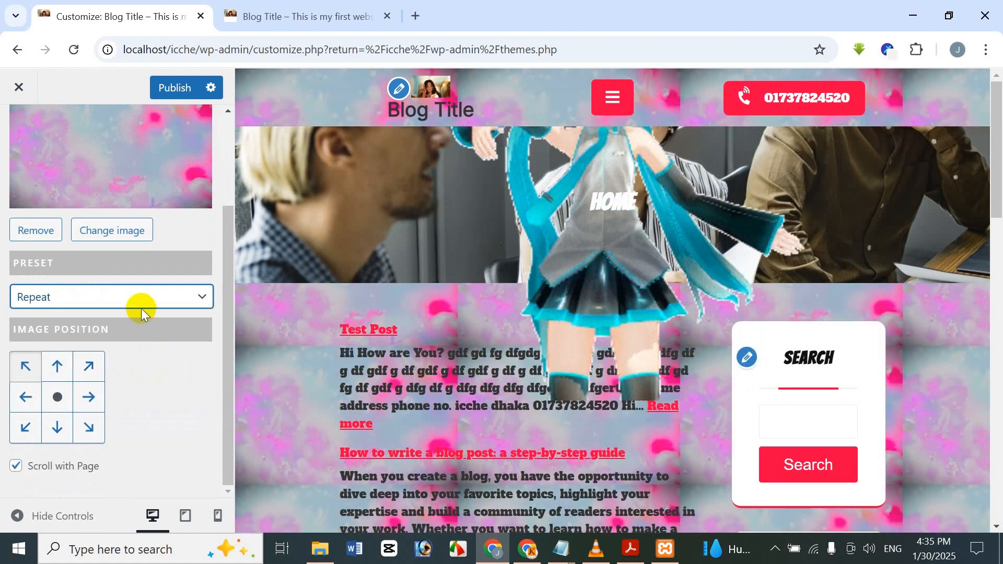
Set the background image preset to Custom and bring its extra size, repeat and scroll options into view.
click(140, 302)
click(85, 404)
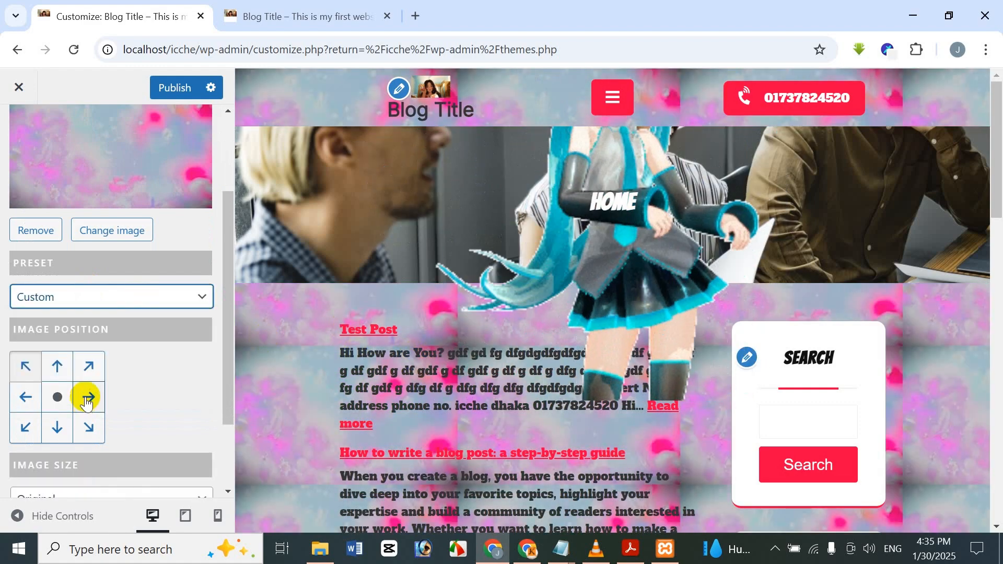
scroll(196, 280, down, 2)
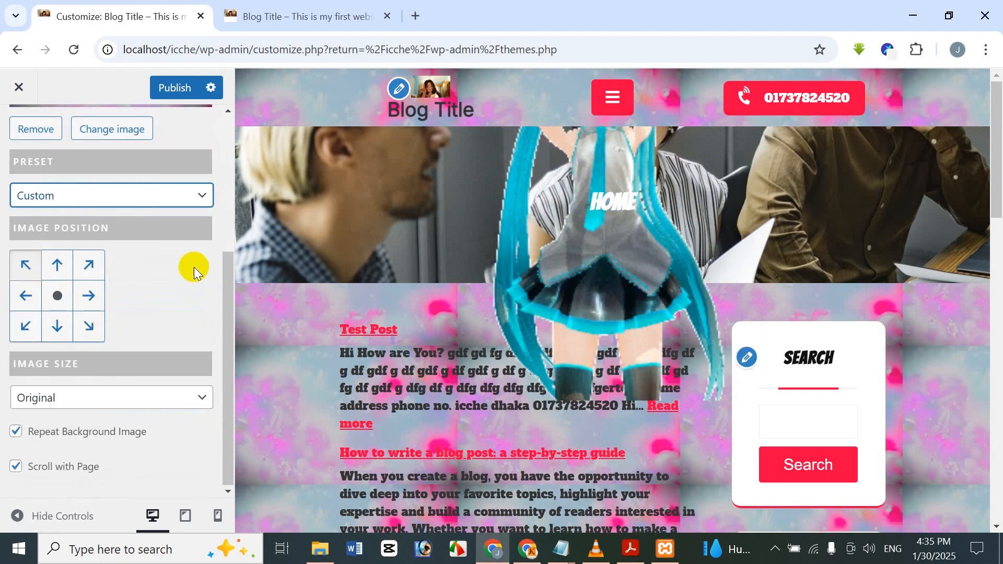
Try several anchor positions for the background image, including upper, right-hand and lower-right ones, ending on the center.
click(65, 297)
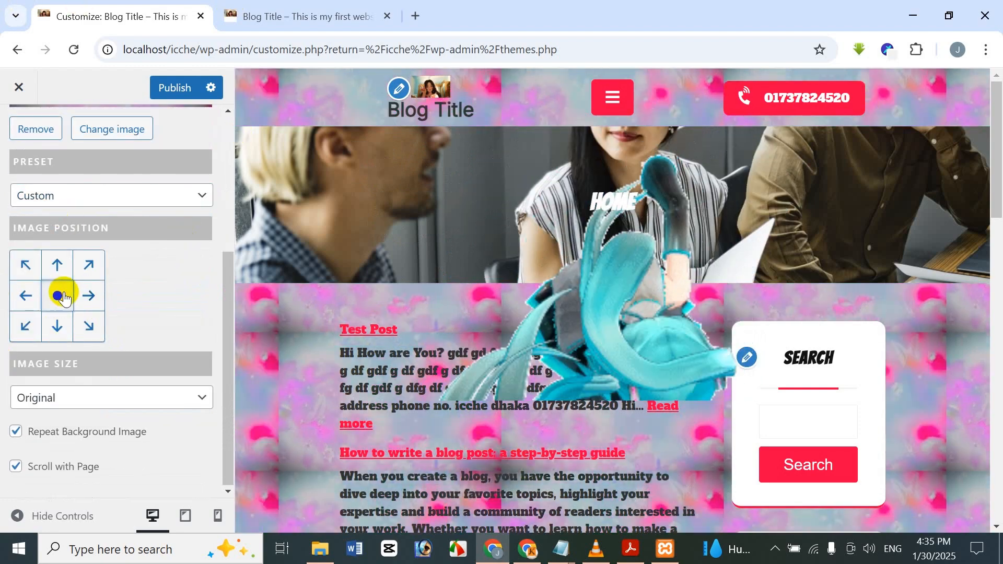
click(26, 260)
click(98, 262)
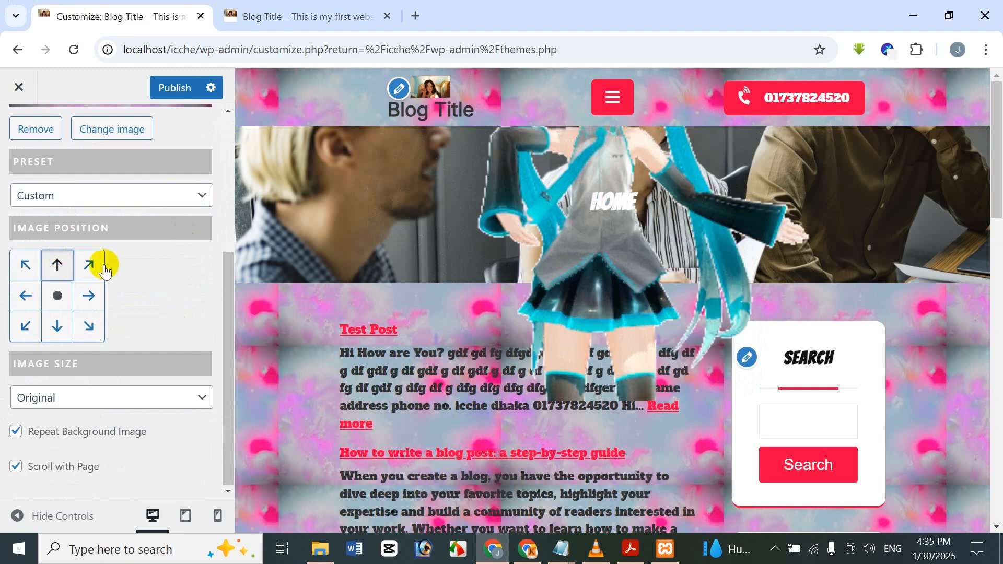
click(87, 297)
click(77, 337)
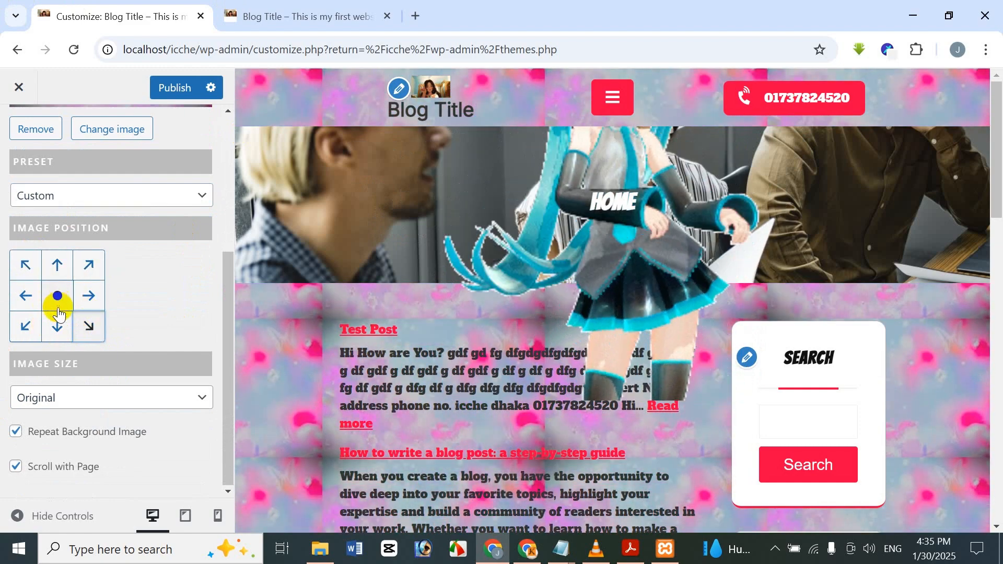
click(59, 310)
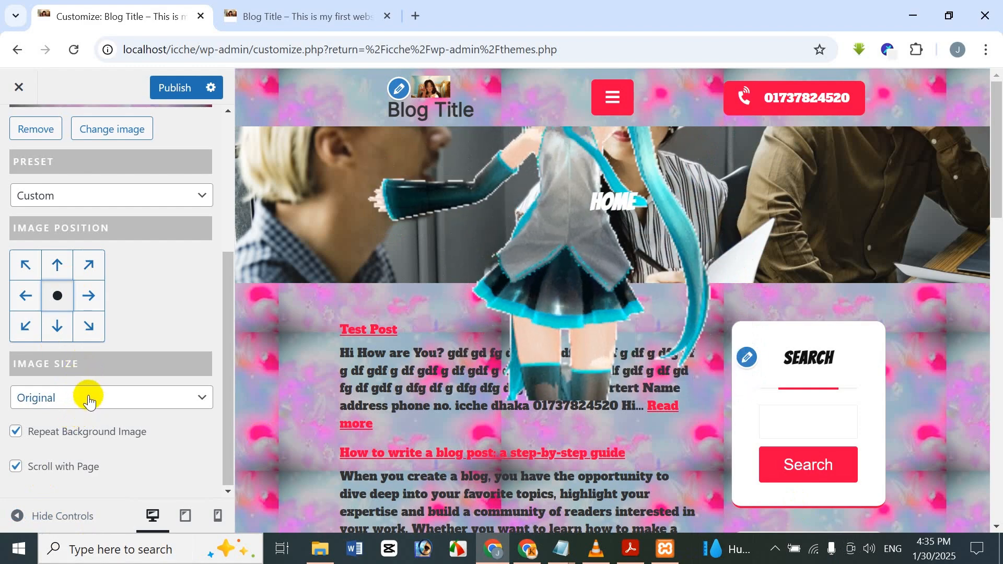
Set the background image size to Fit to Screen, and switch Repeat Background Image off and back on to compare.
click(92, 439)
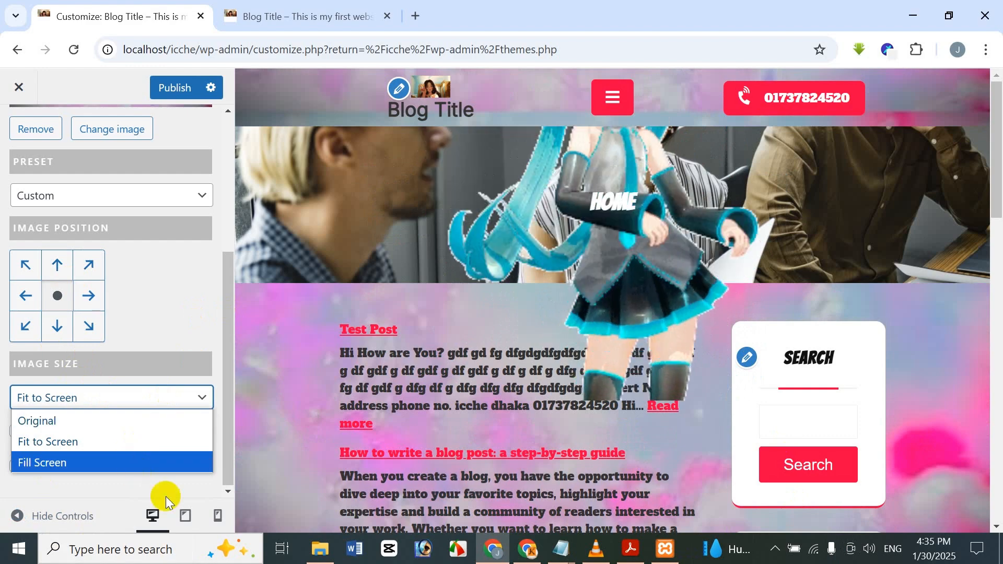
click(168, 501)
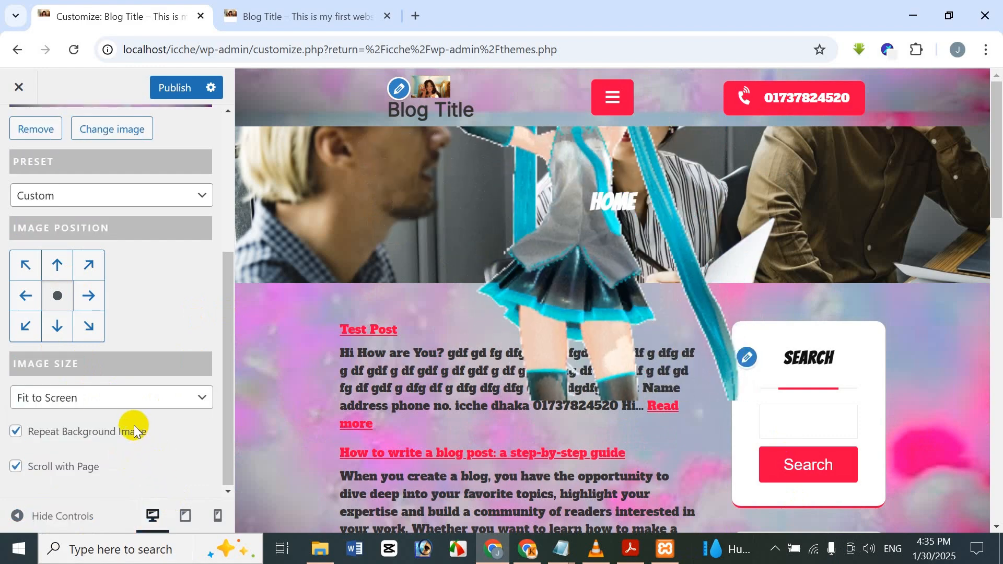
click(16, 432)
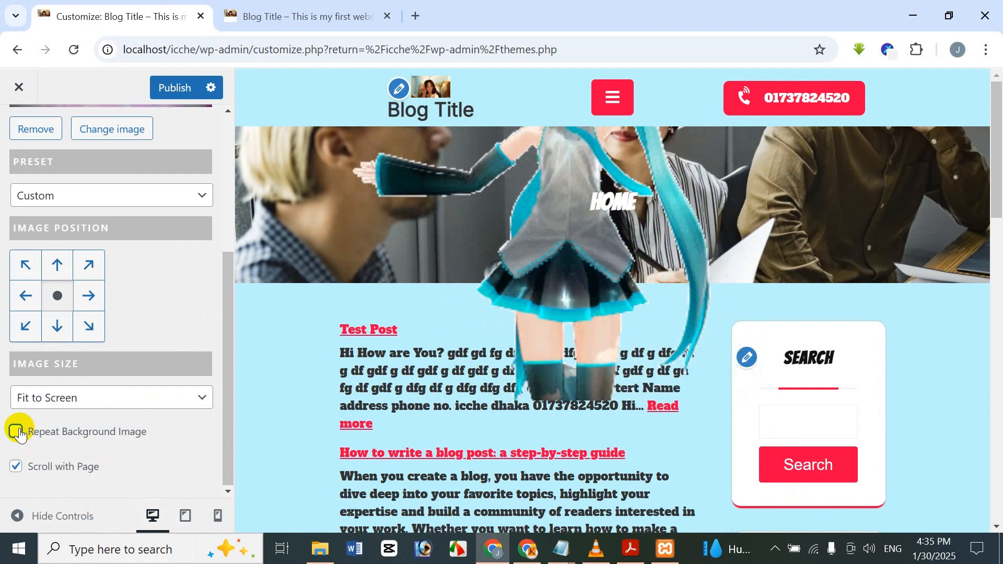
click(16, 431)
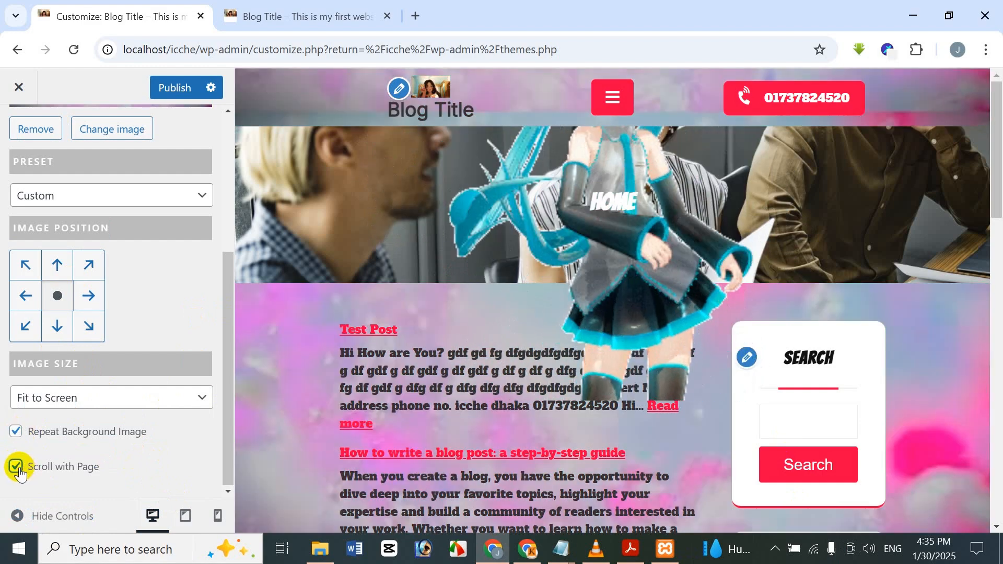
Try the background with Scroll with Page disabled and check how it behaves along the page preview.
click(16, 467)
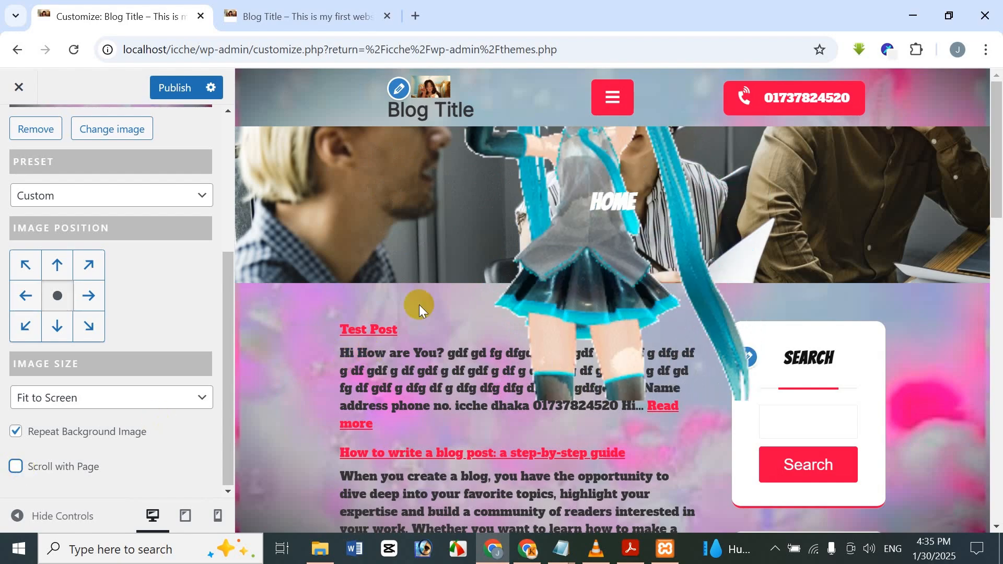
scroll(421, 304, down, 8)
scroll(421, 308, up, 8)
scroll(416, 322, down, 18)
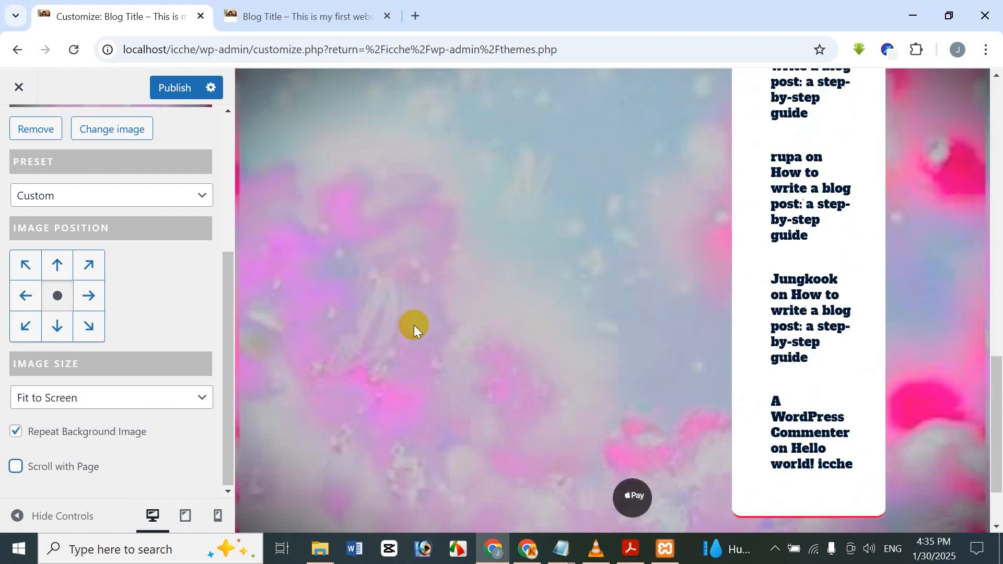
scroll(413, 386, up, 10)
scroll(400, 428, down, 5)
scroll(376, 431, up, 10)
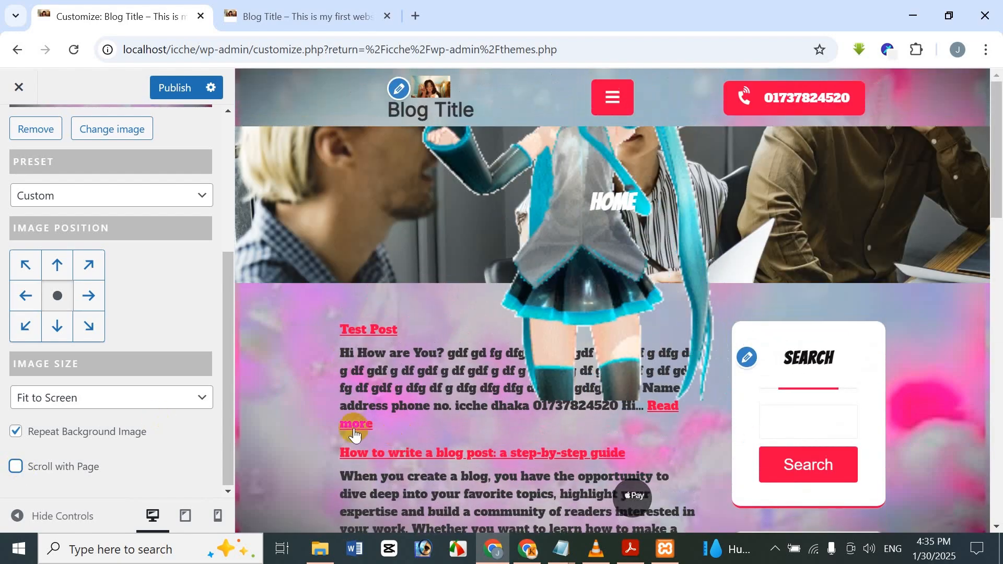
Re-enable Scroll with Page for the background image and check it down the page preview for comparison.
click(15, 466)
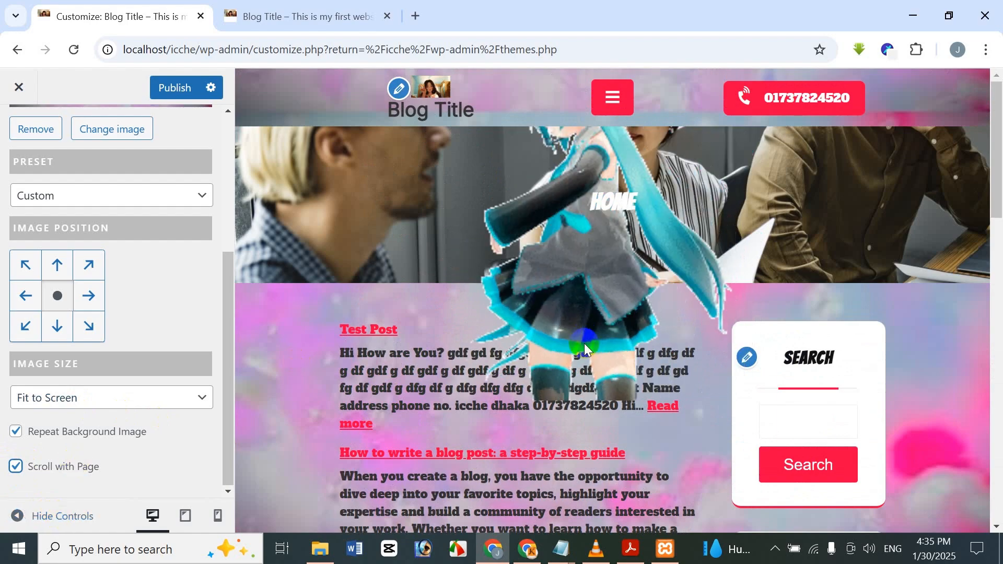
scroll(583, 345, down, 8)
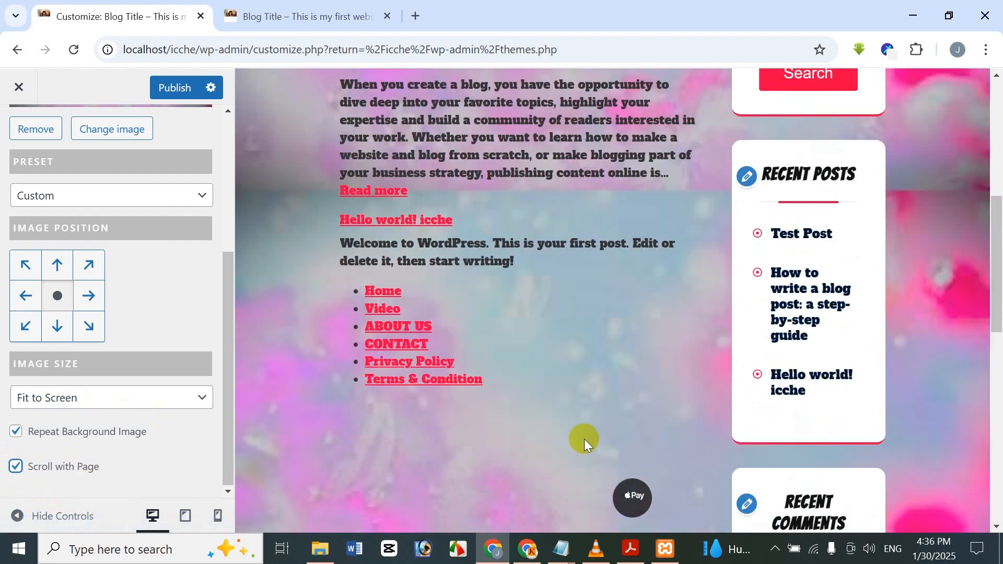
scroll(584, 439, up, 10)
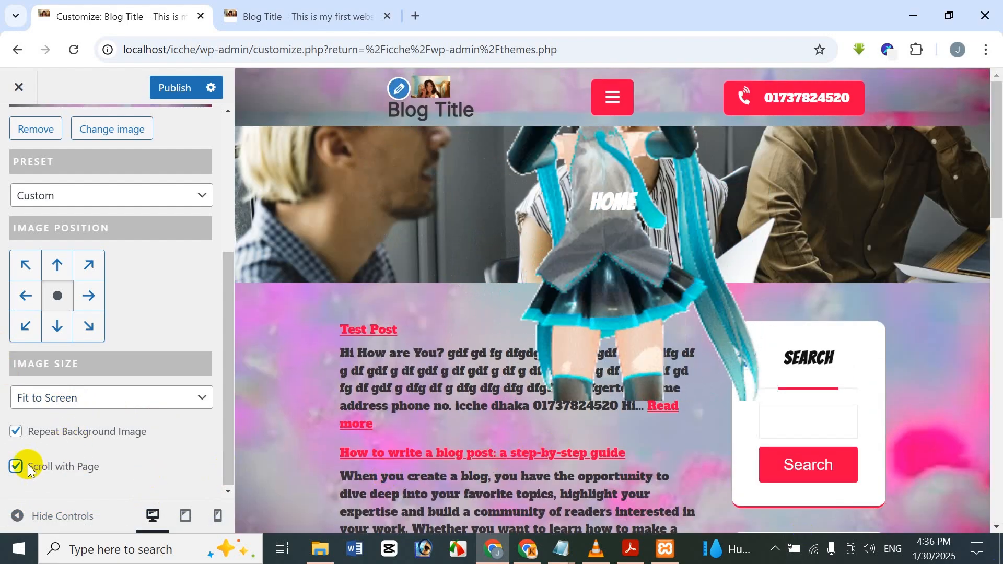
Disable Scroll with Page so the background image stays fixed, and check it through the page preview.
click(29, 468)
scroll(707, 350, down, 10)
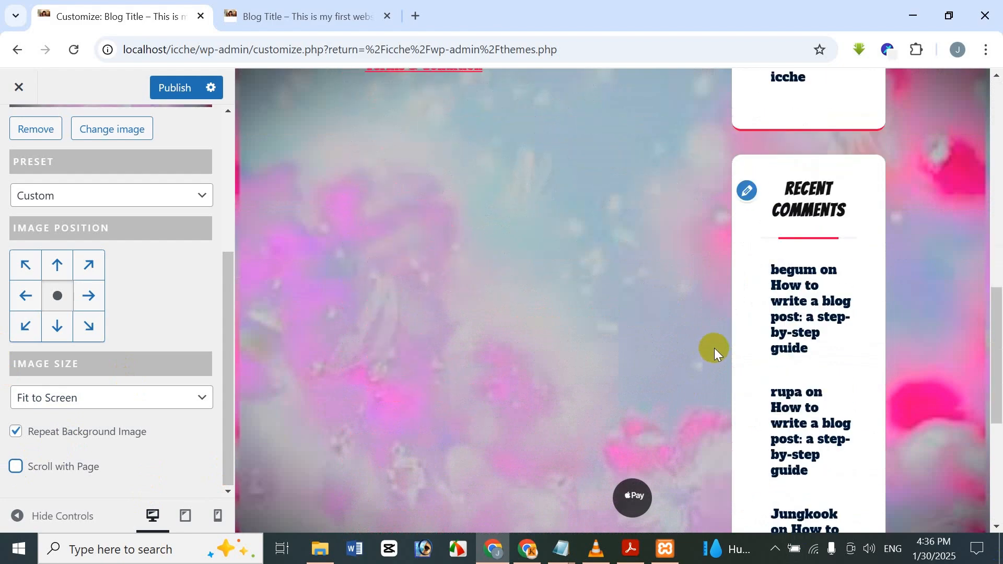
scroll(713, 349, down, 5)
scroll(703, 409, up, 15)
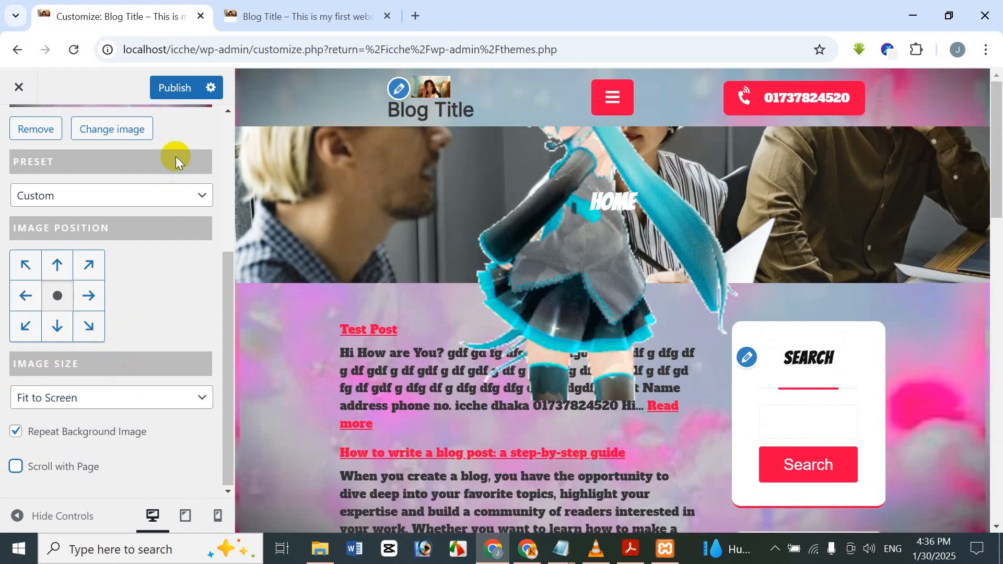
Compare the top-right and bottom-right image positions, settle on top-right, and check the background along the page preview.
click(89, 265)
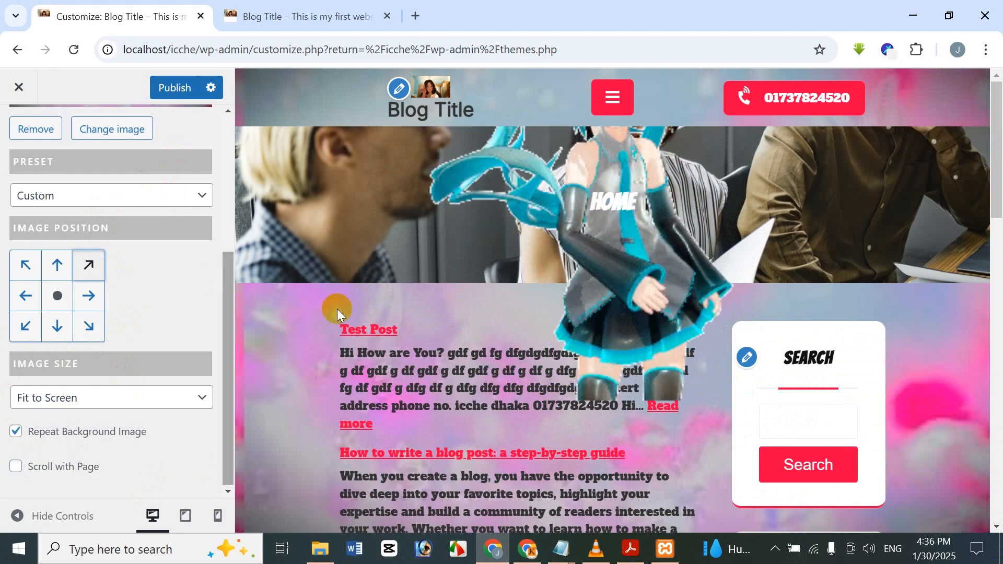
click(89, 324)
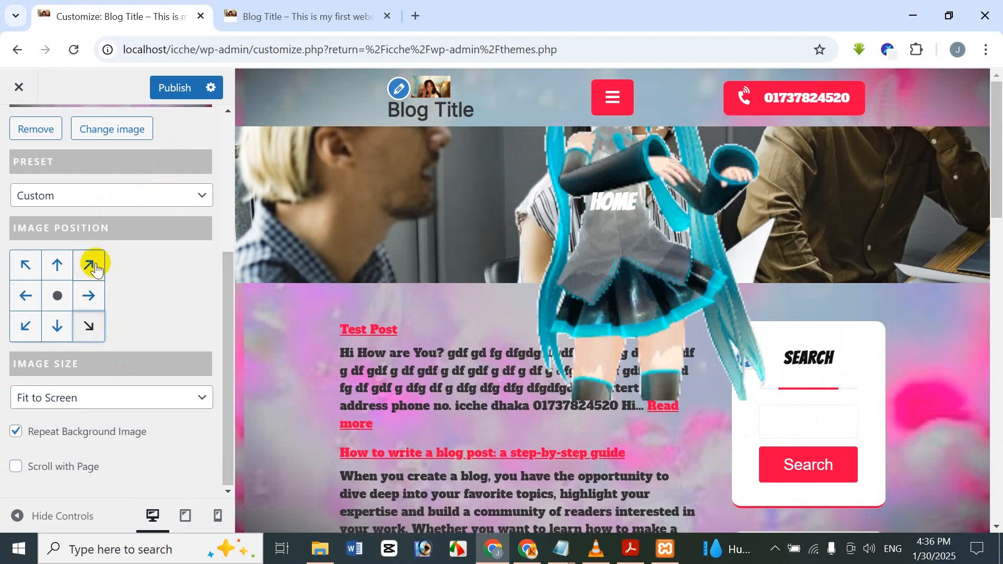
click(89, 265)
scroll(647, 266, down, 5)
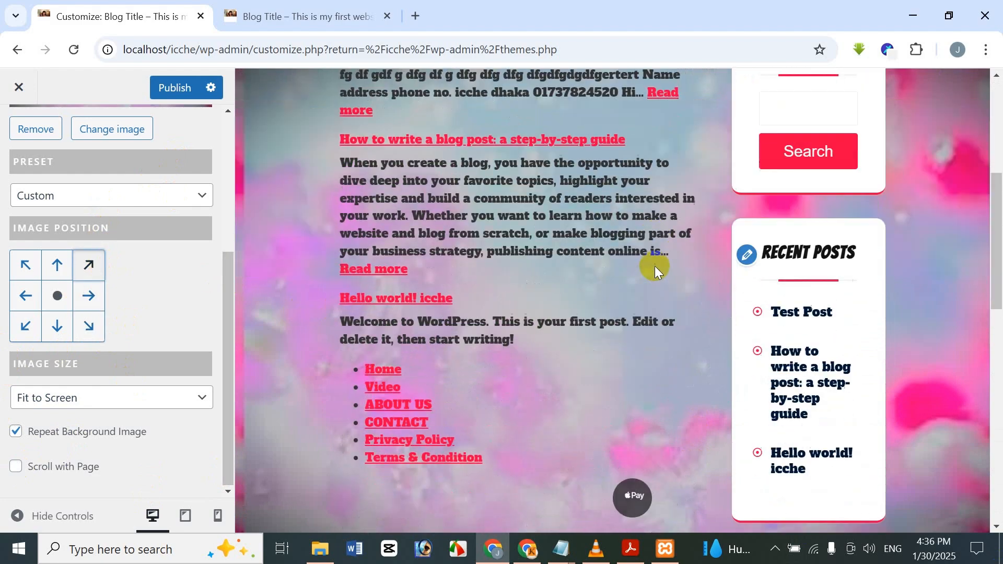
scroll(654, 266, down, 10)
scroll(643, 278, up, 10)
scroll(29, 235, up, 5)
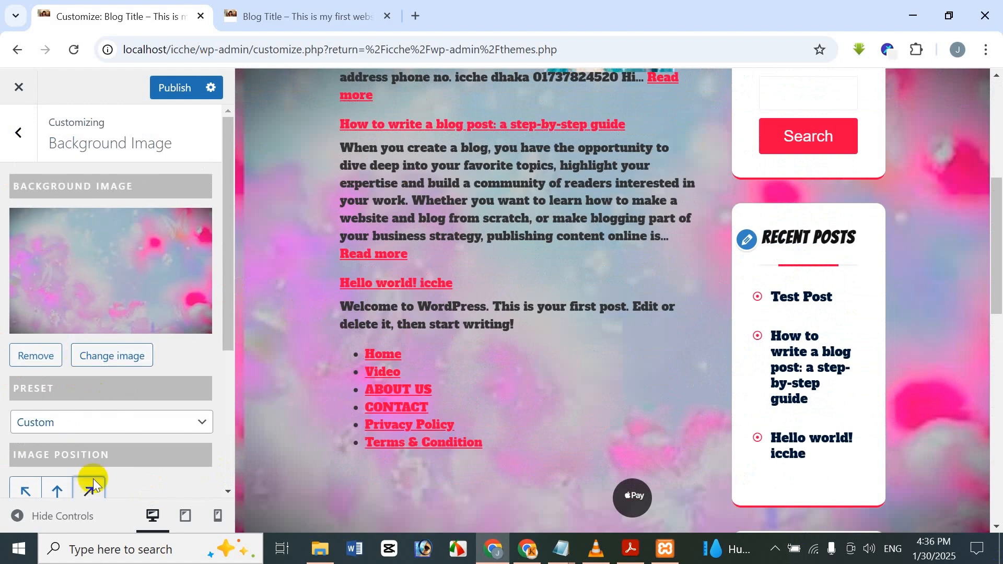
Set the background image position to center and check the background along the page preview.
scroll(78, 444, down, 4)
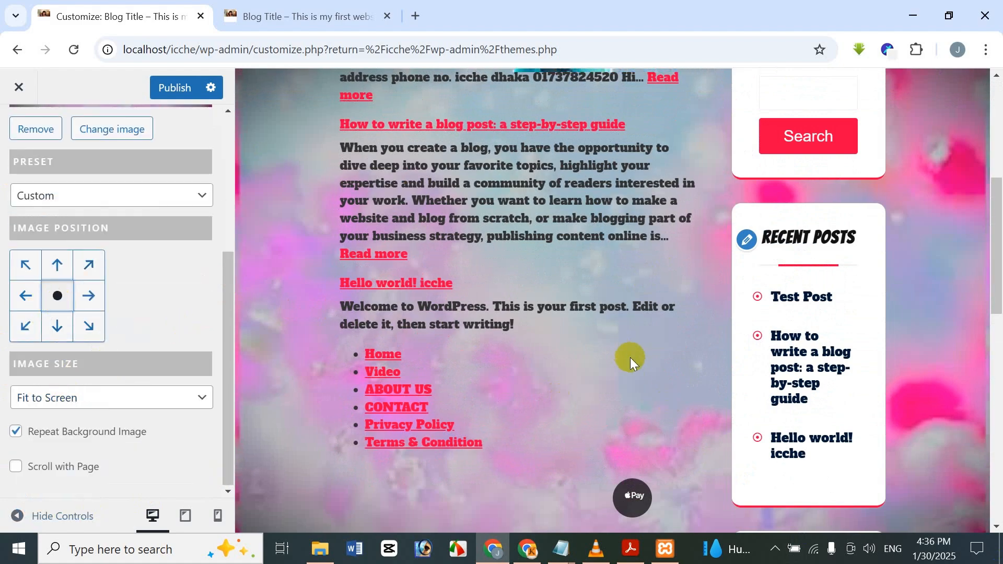
scroll(630, 357, up, 5)
scroll(630, 357, down, 4)
scroll(631, 357, up, 6)
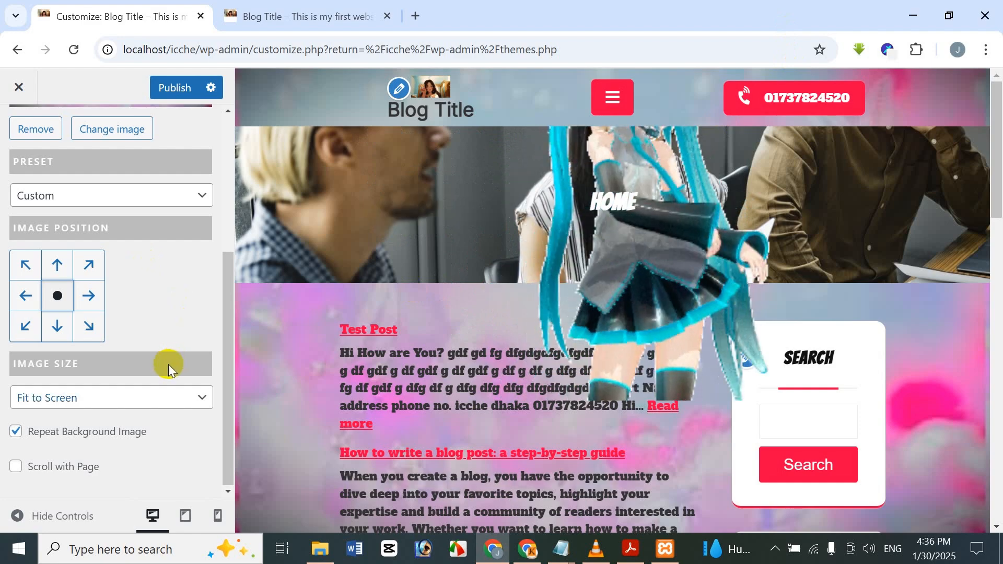
Publish the background image settings and check the reloaded live site.
click(324, 9)
click(148, 10)
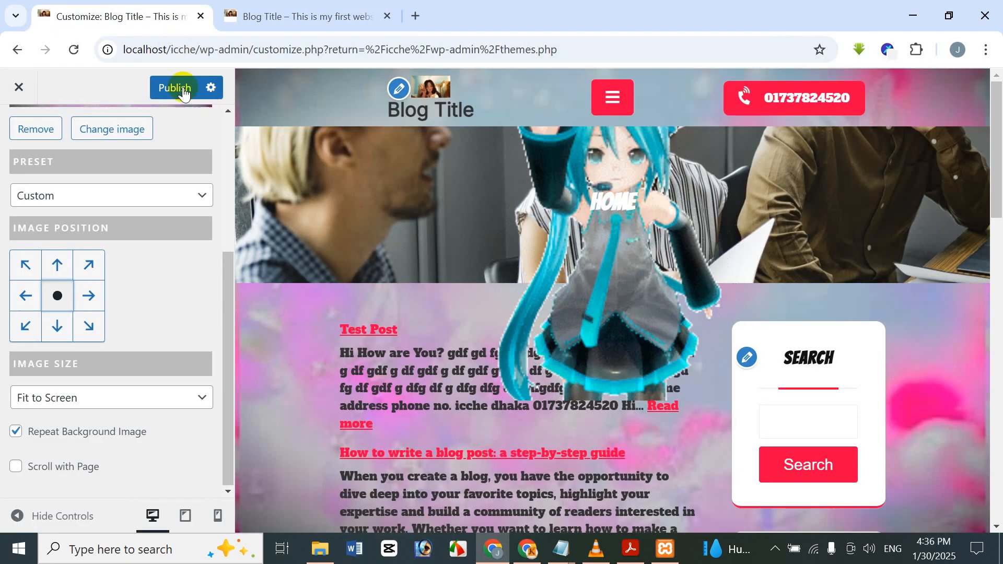
click(180, 88)
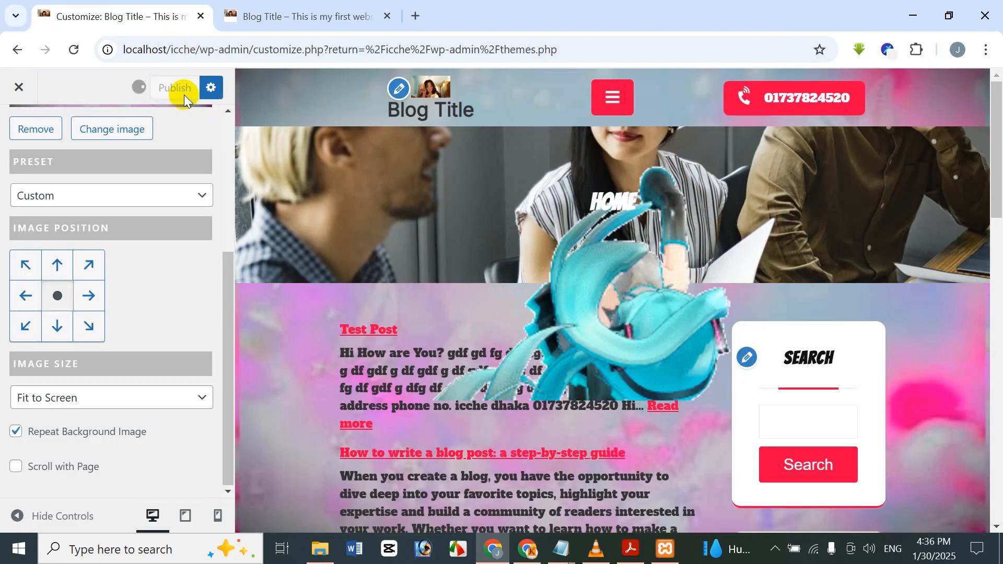
click(359, 7)
click(66, 59)
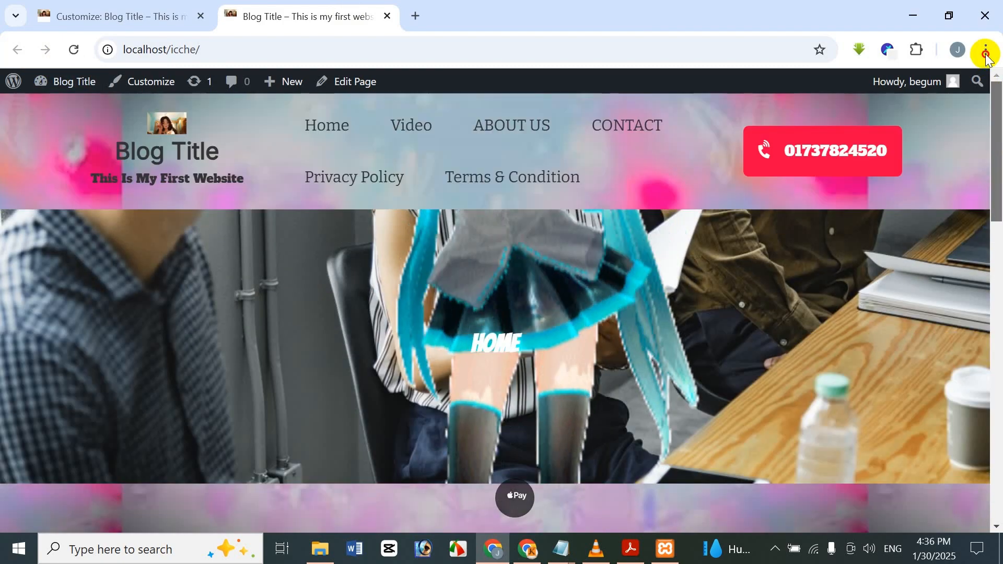
drag(996, 118, 956, 79)
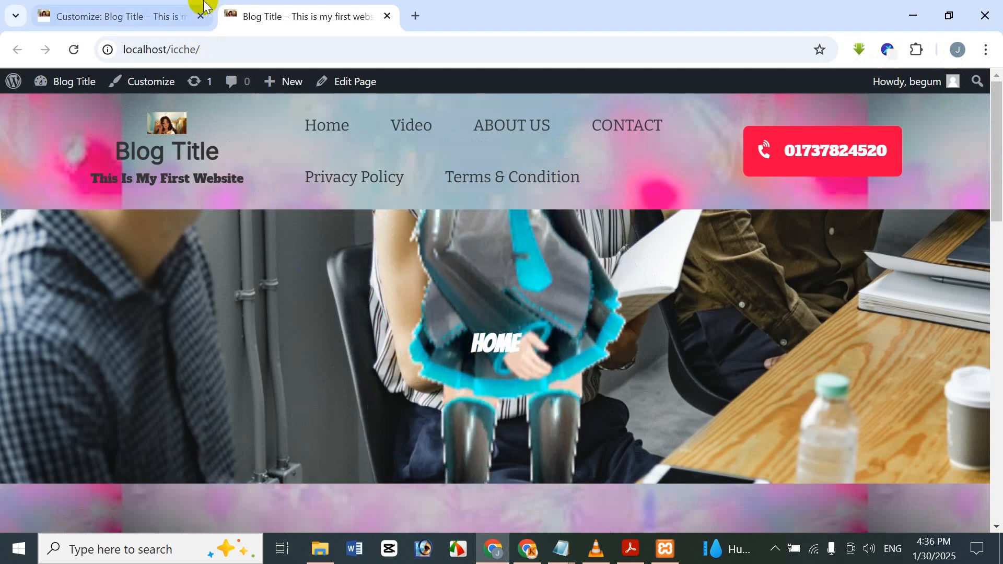
Return to the Customizer and leave the Background Image settings for the main list of sections.
click(138, 15)
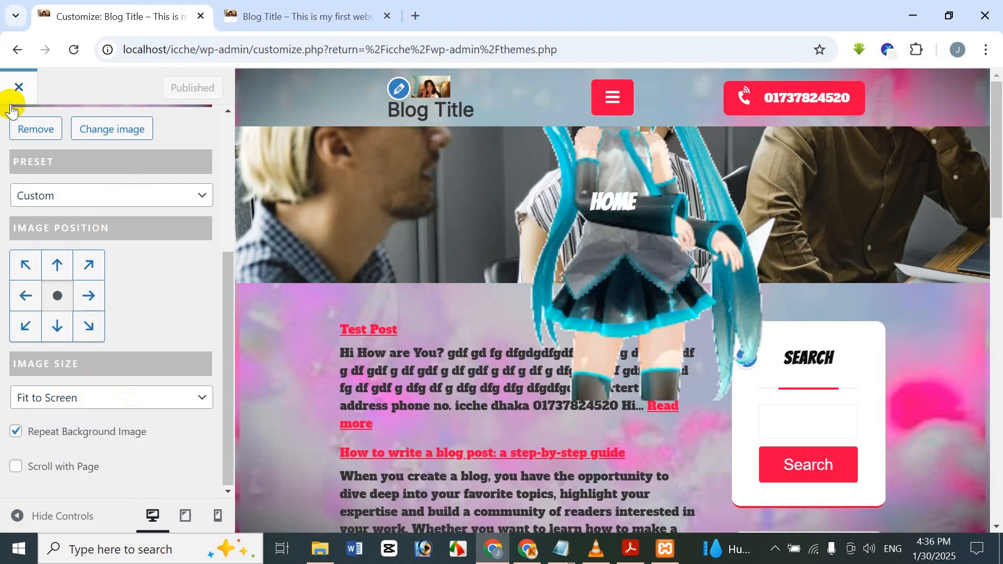
scroll(101, 220, up, 5)
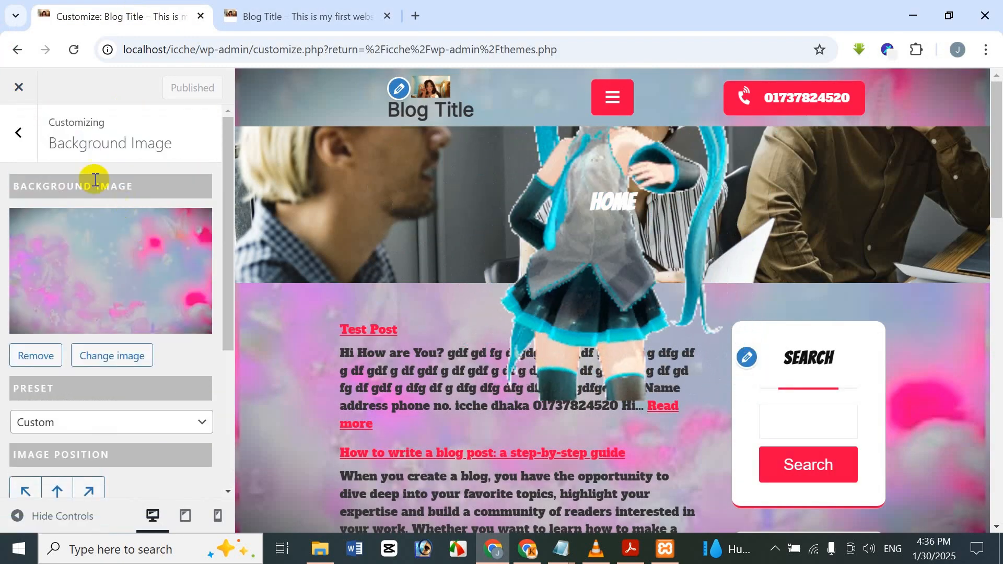
click(35, 138)
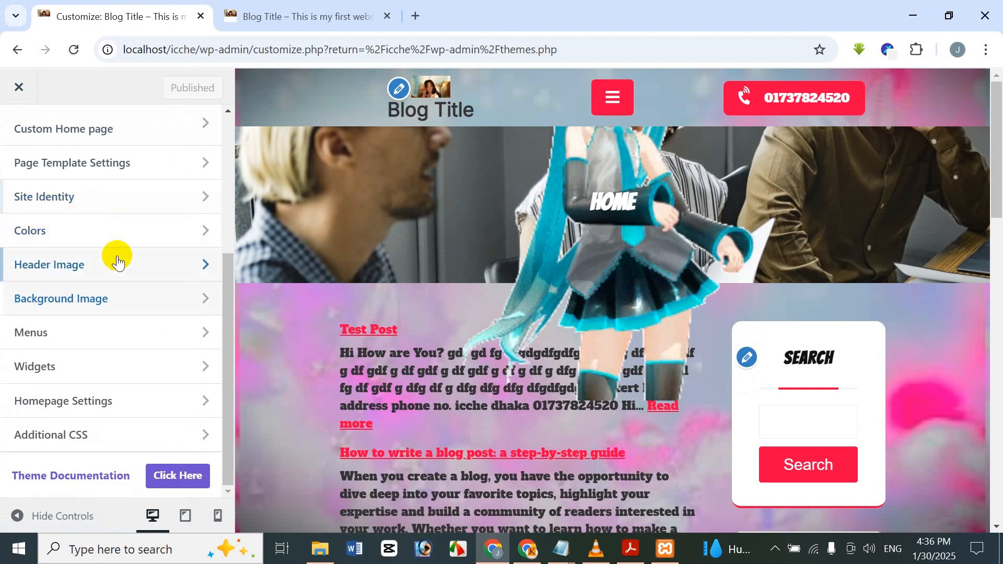